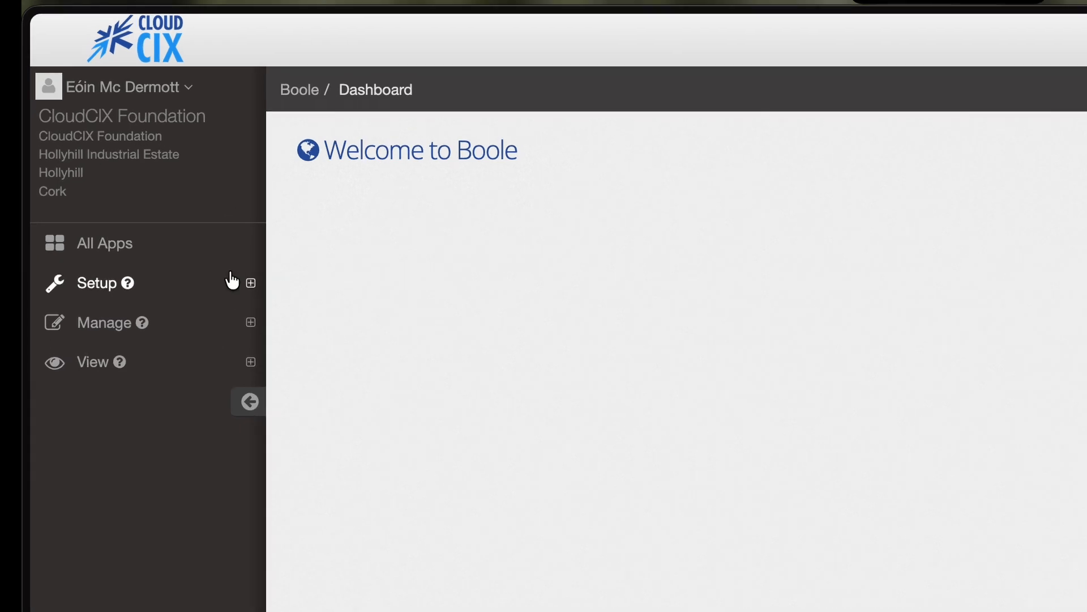
- Create project 'My First Project' in ie-cork-boole with note 'You can put project notes here...' and save
left_click(232, 281)
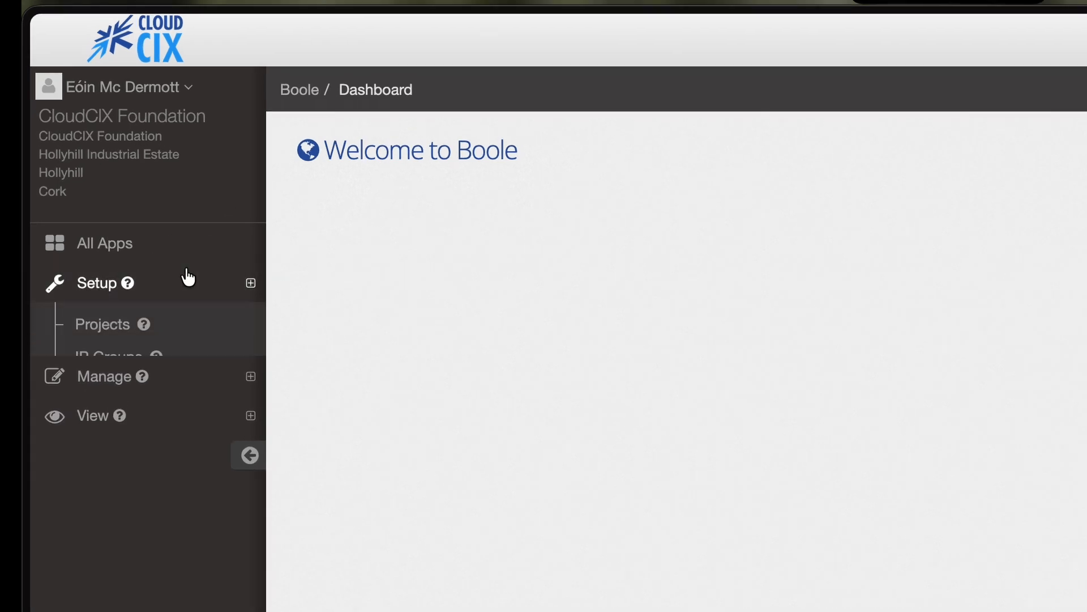
left_click(179, 328)
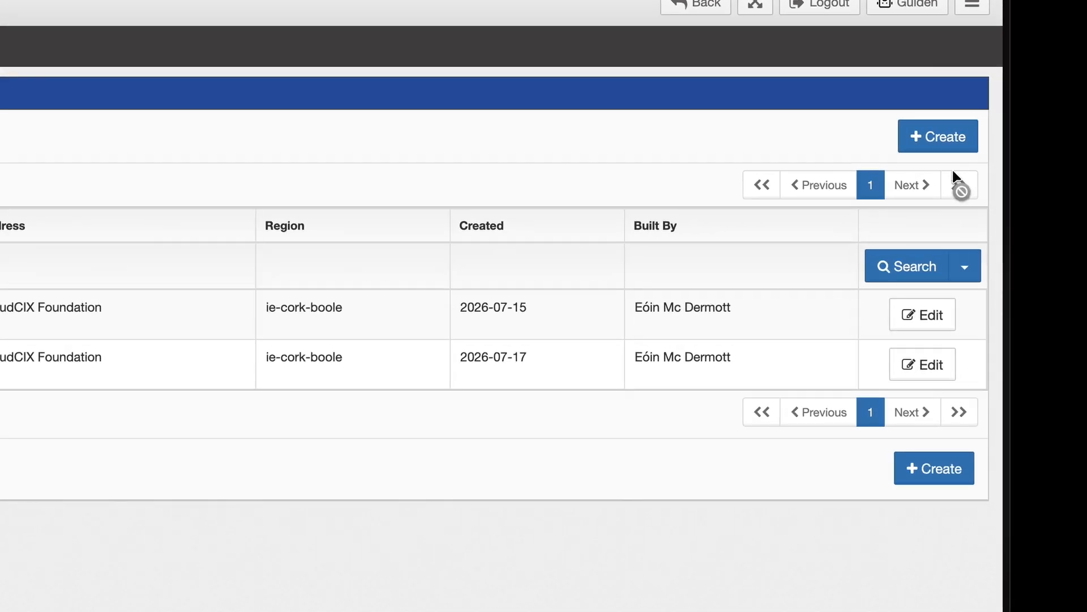
left_click(939, 141)
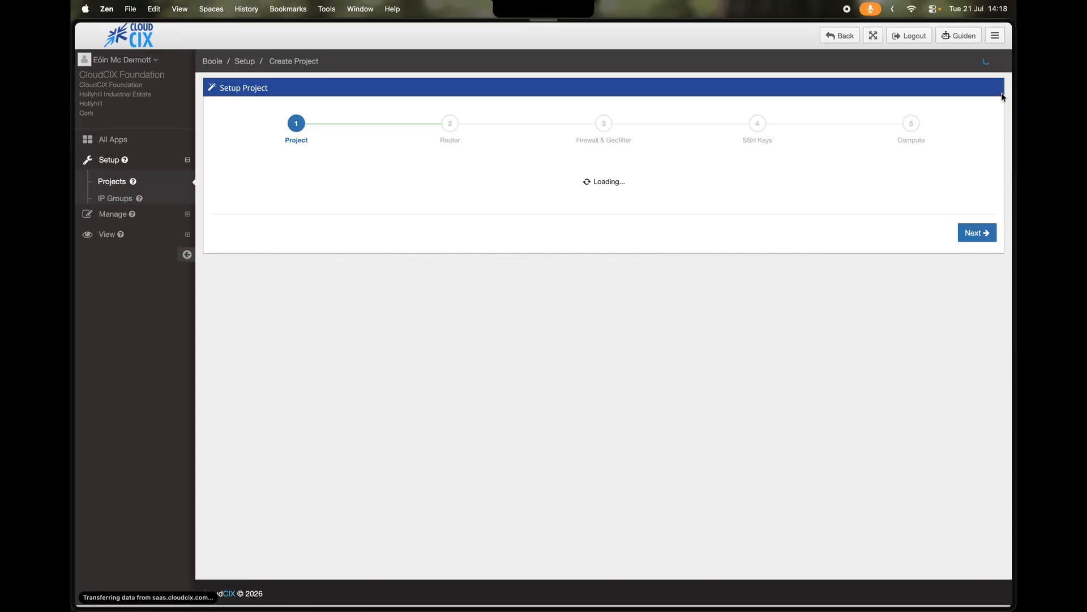
type("My First Project")
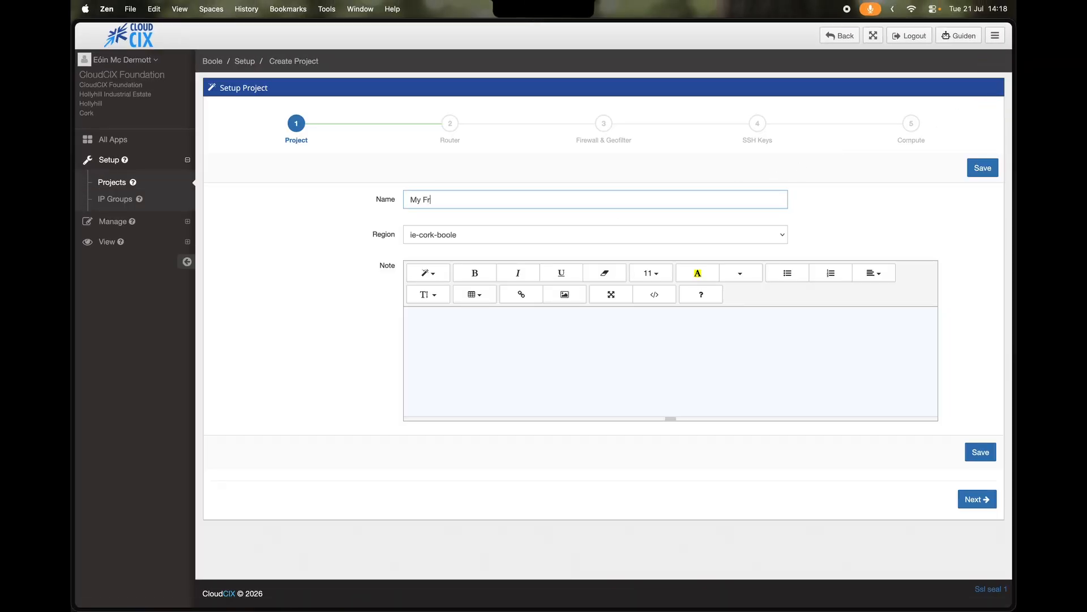
left_click(613, 242)
left_click(612, 239)
key("Tab")
type("You can put project notes her")
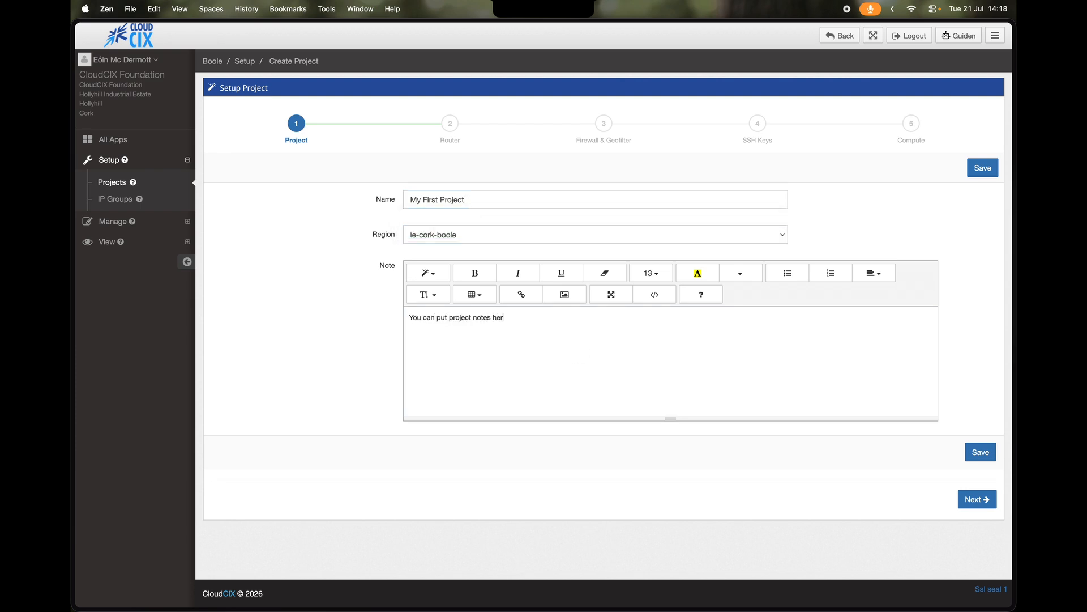
type("e...")
left_click(970, 170)
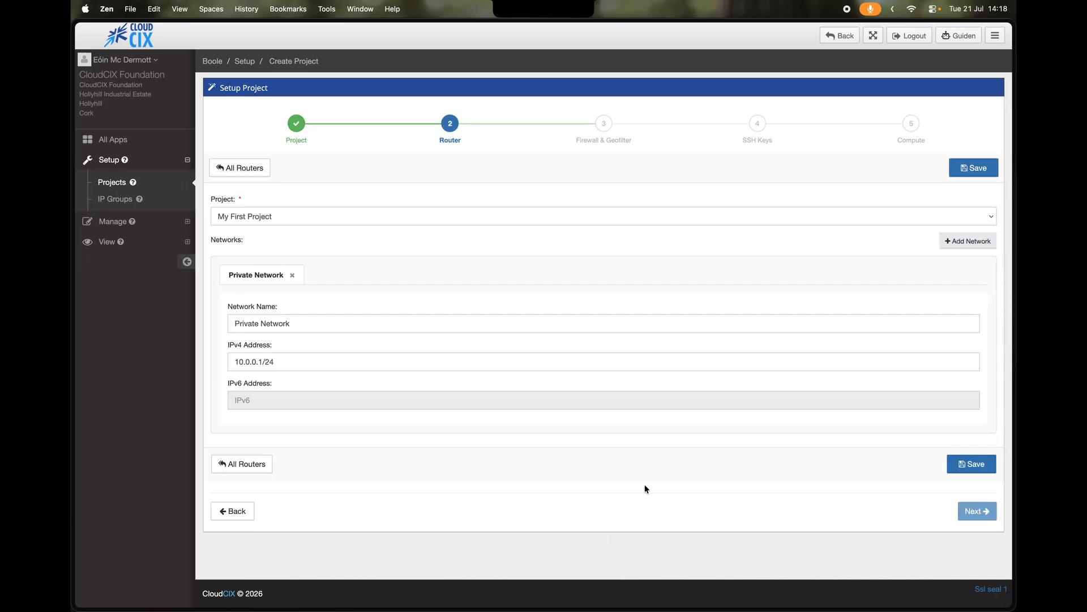
- Rename the first network 'My Network 1' at 10.0.0.1/24, add Network 2 at 192.168.1.1/24, and save the router
triple_click(310, 322)
type("My Network 1")
key("Tab")
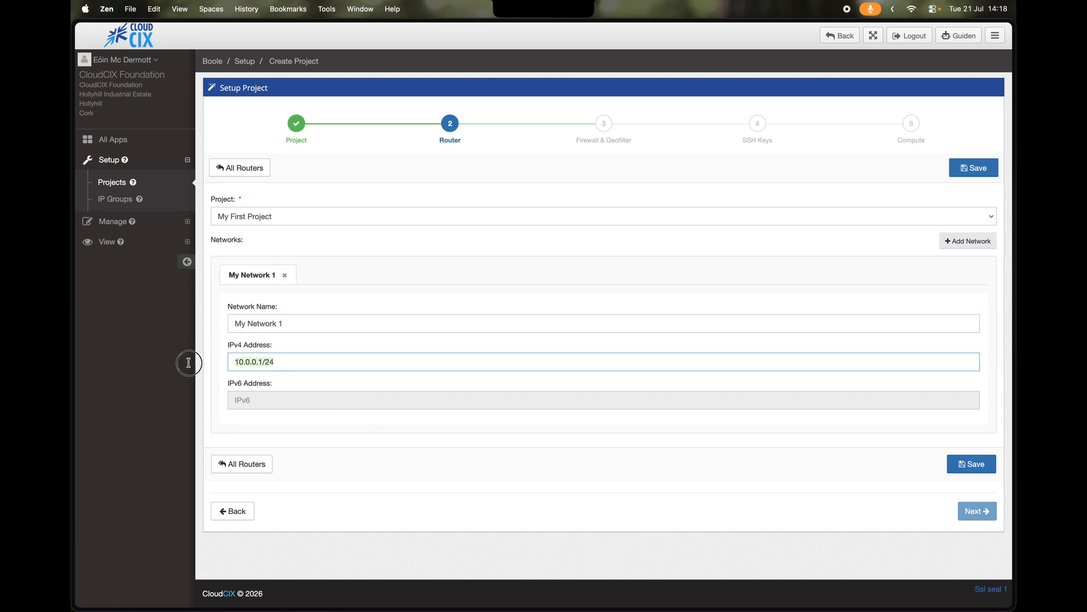
key("Right")
left_click(982, 234)
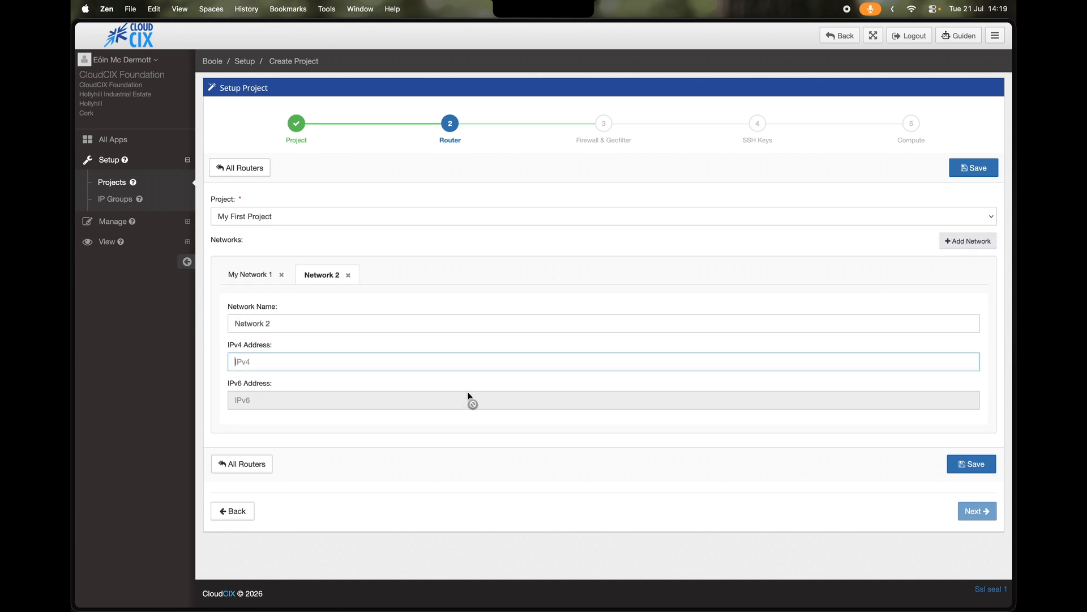
type("192.168.1.1/24")
left_click(976, 461)
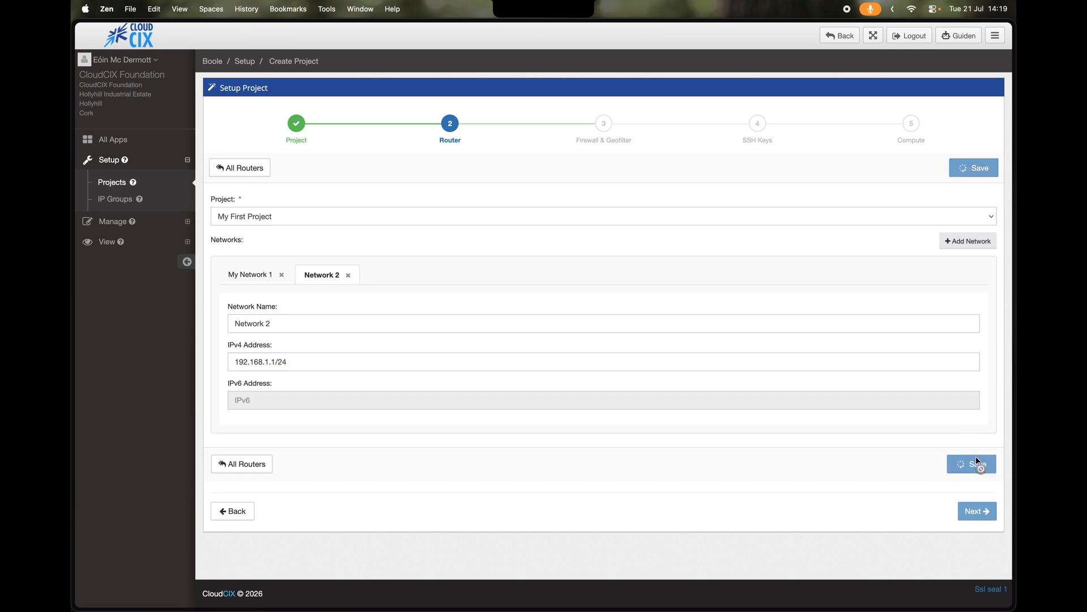
- Review both saved networks' details and continue to the Firewall & Geofilter step
left_click(250, 232)
left_click(317, 233)
left_click(268, 233)
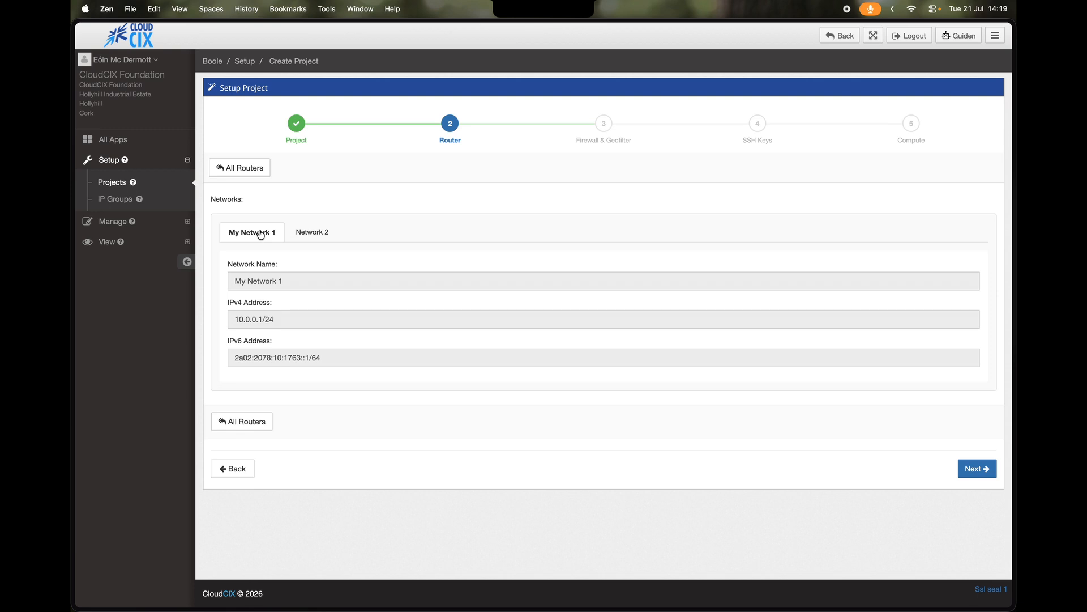
left_click(974, 469)
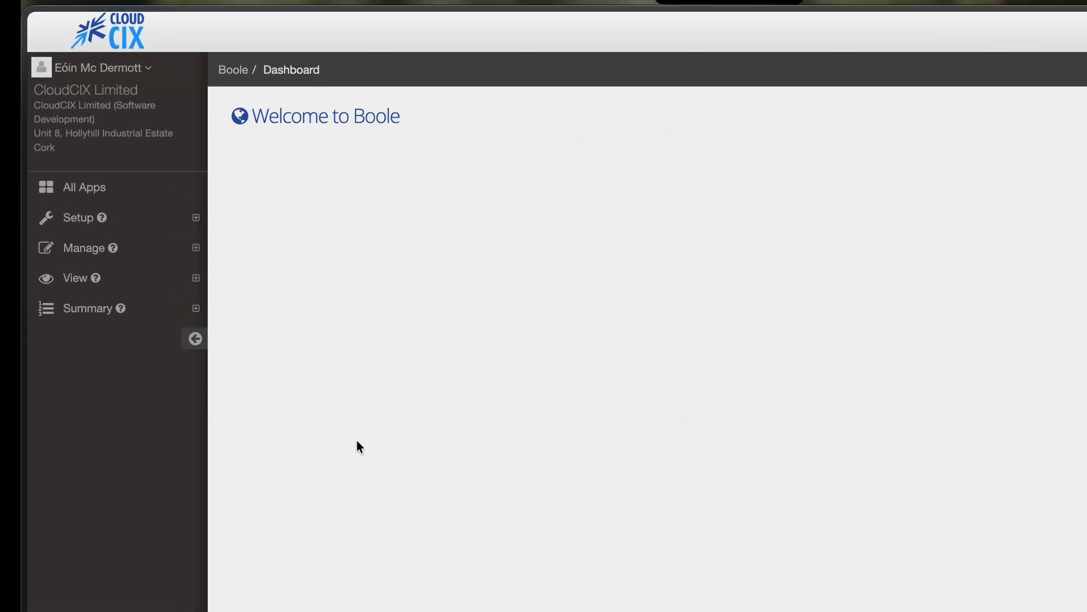
- Look up and select the public IP 91.103.3.36 on Who Am I, then start a new project firewall
left_click(124, 276)
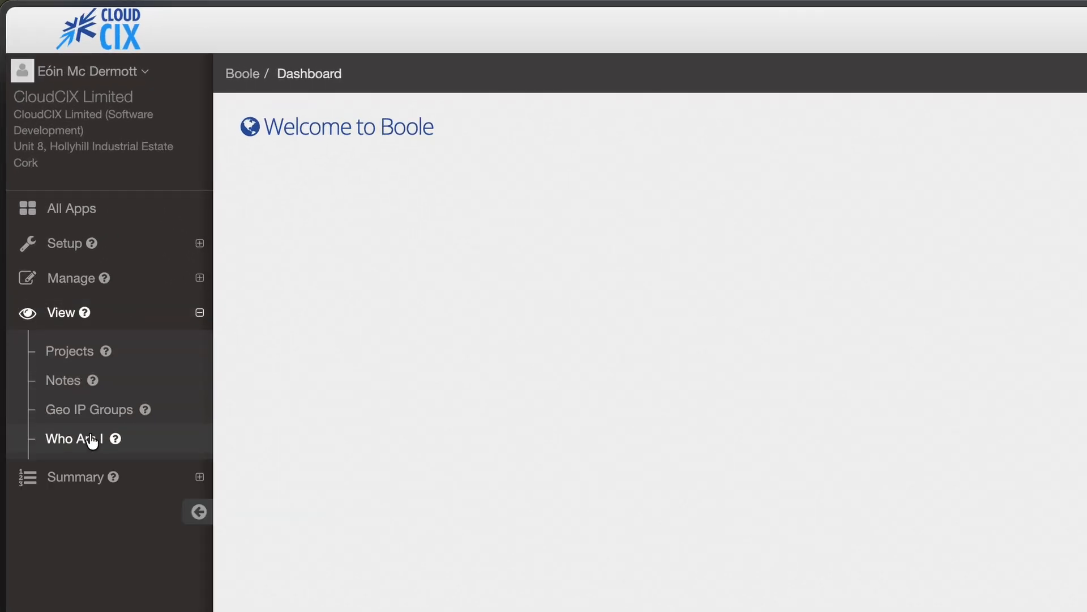
left_click(92, 442)
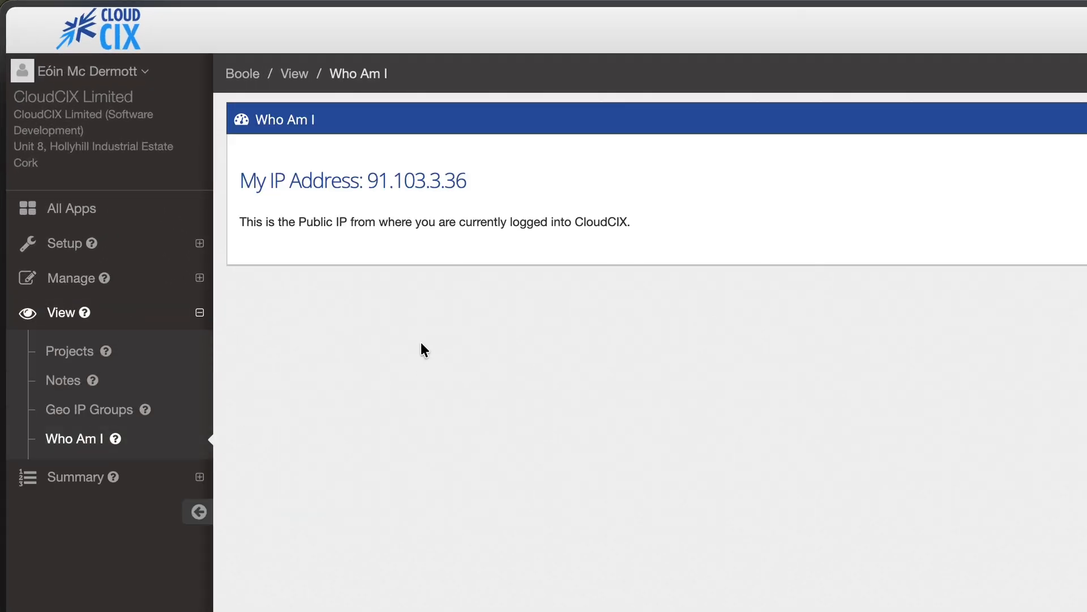
left_click_drag(474, 180, 368, 182)
key("super+c")
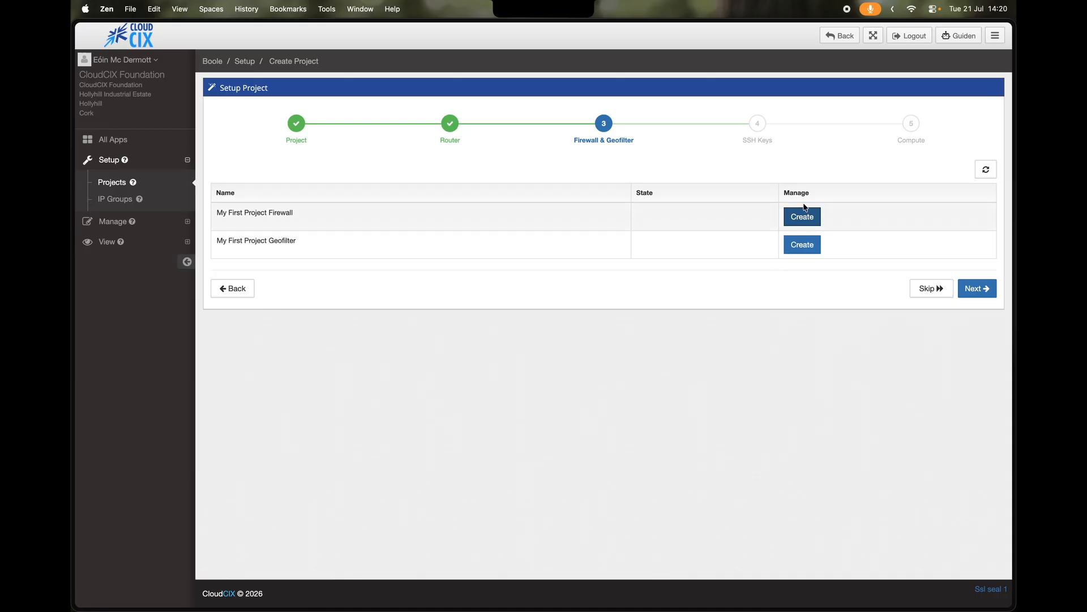
left_click(803, 213)
- Add an inbound TCP allow rule from 91.103.3.36 to 10.0.0.2 on ports 22,80,443 and save the firewall
left_click(594, 335)
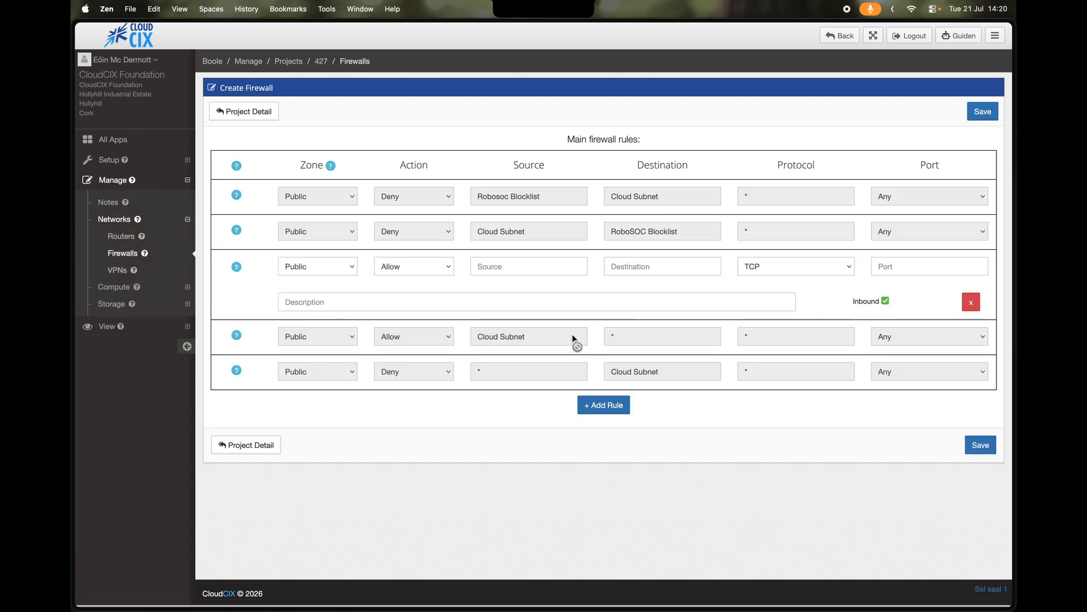
left_click(377, 301)
type("My Pu")
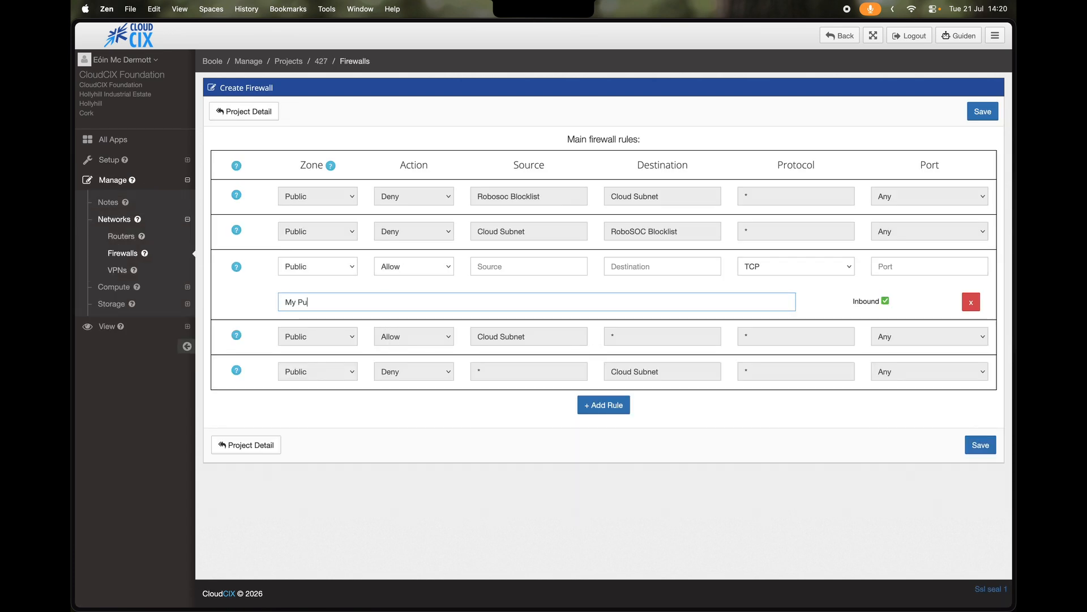
type("blic IP to VM 1")
left_click(493, 278)
key("super+v")
left_click(635, 267)
type("10.0.0.2")
key("Tab")
type("22,")
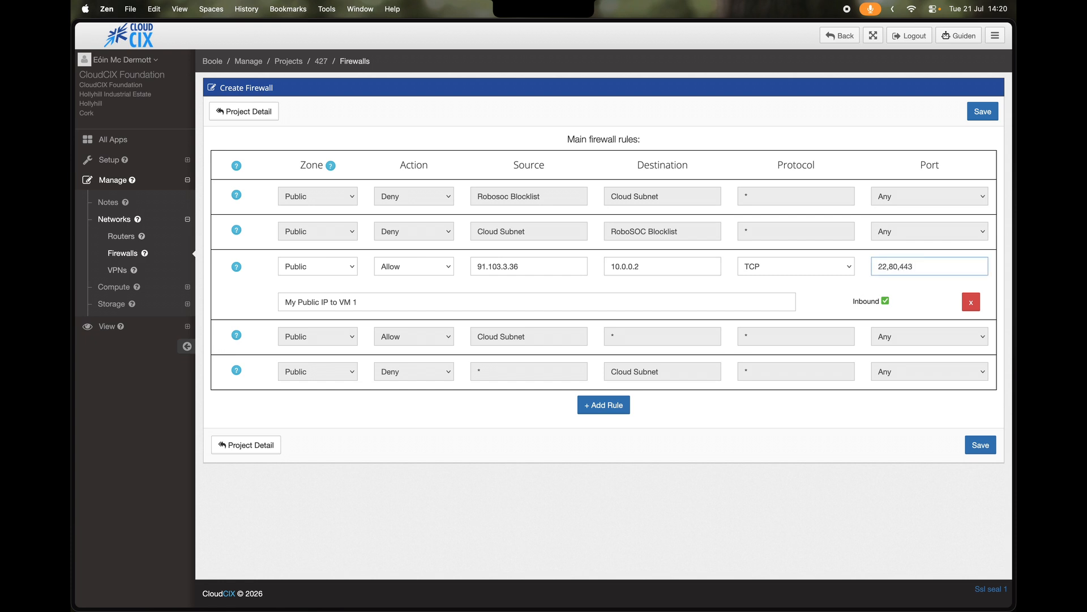
left_click(981, 446)
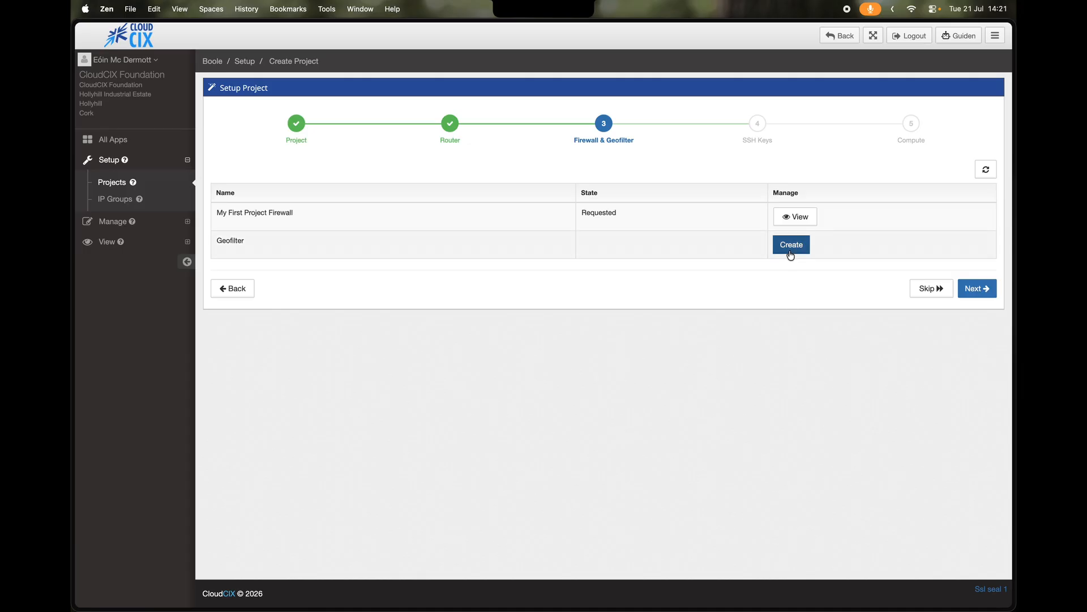
- Create a geofilter with two inbound rules for the IE_v4 and IE_v6 groups and save it
left_click(791, 253)
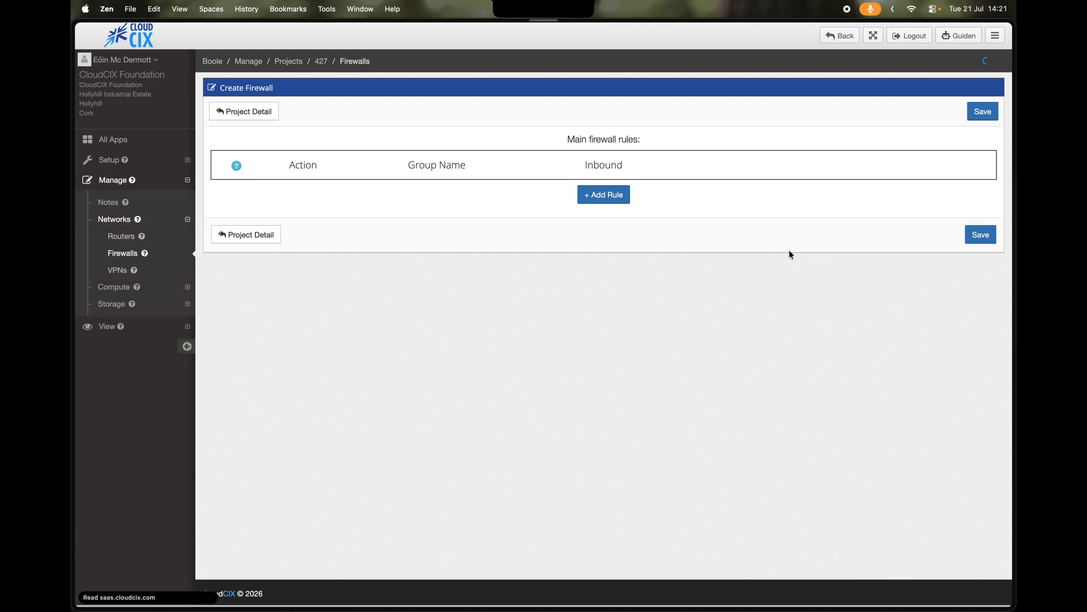
left_click(620, 202)
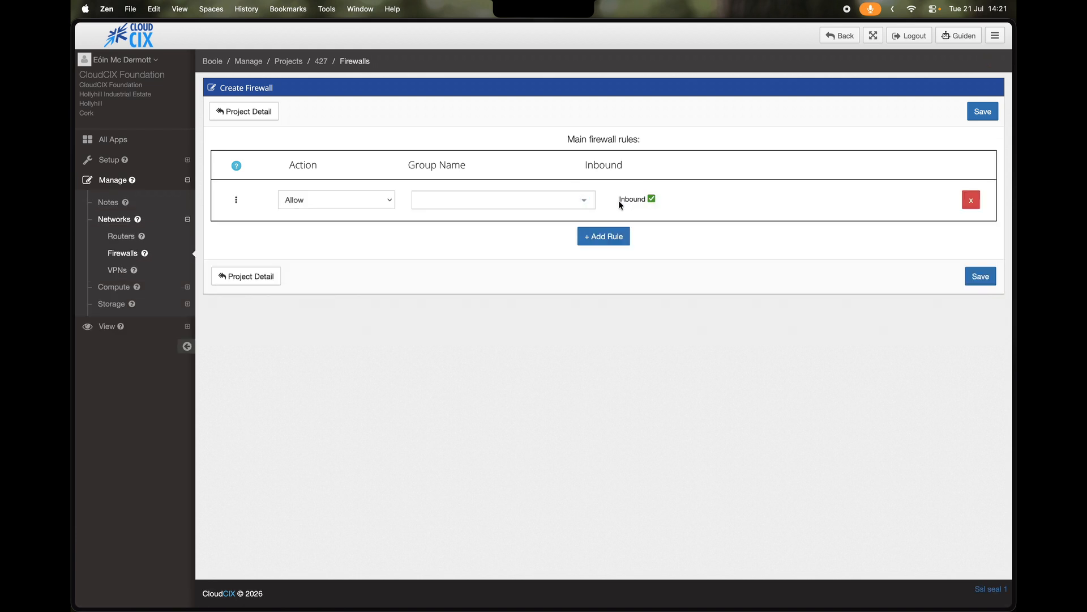
left_click(522, 200)
type("ie")
left_click(478, 222)
left_click(611, 236)
left_click(491, 241)
type("ie")
left_click(466, 275)
left_click(980, 318)
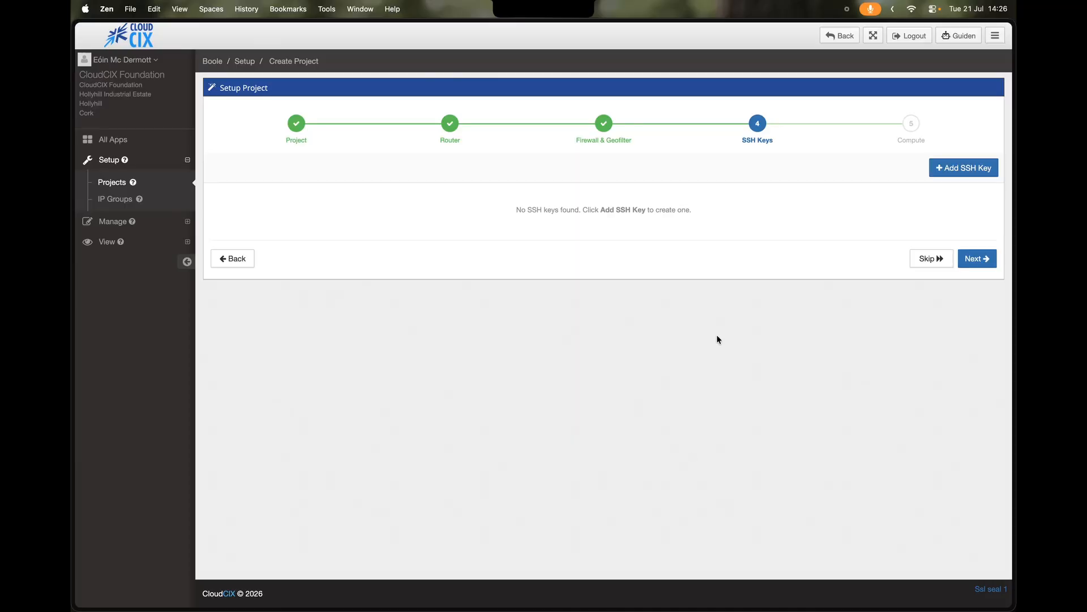
- Start a new SSH key named 'My Key 1' and print the existing ed25519 public key in Terminal
left_click(946, 174)
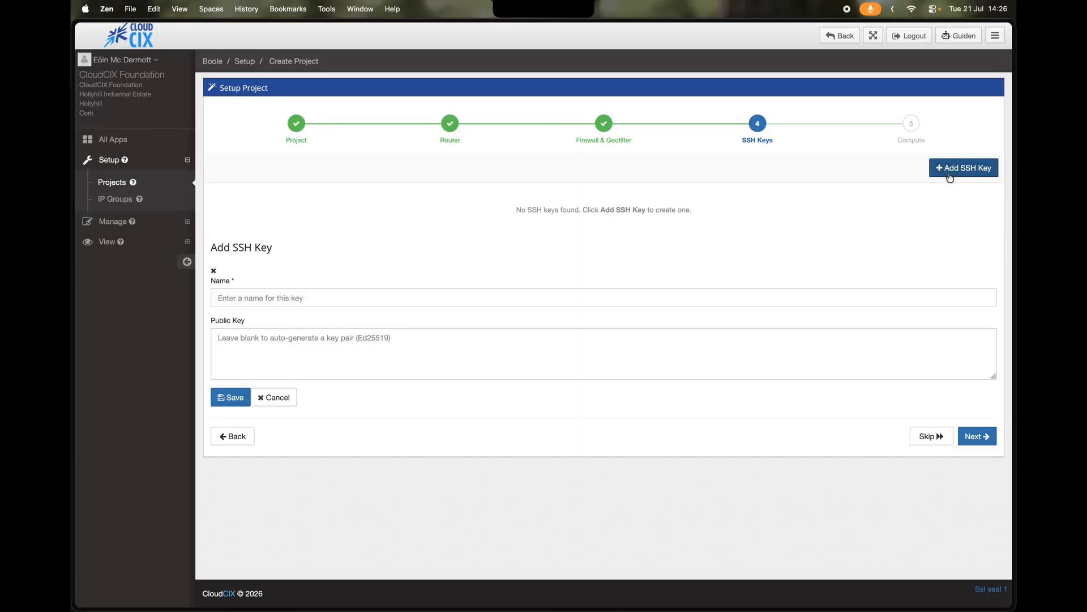
left_click(388, 301)
type("My Key 1")
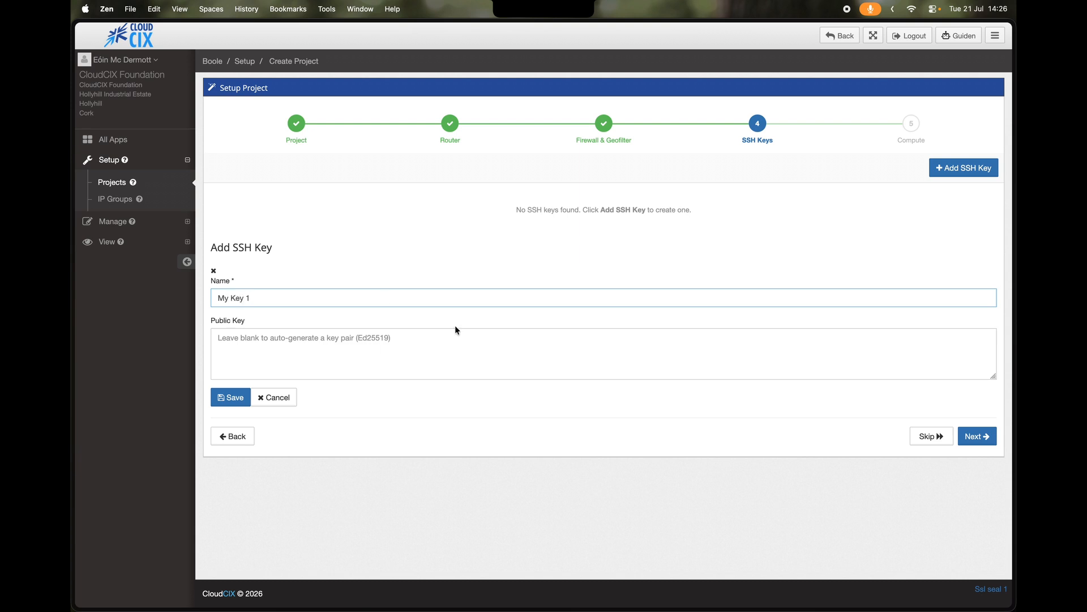
key("ctrl+alt+Left")
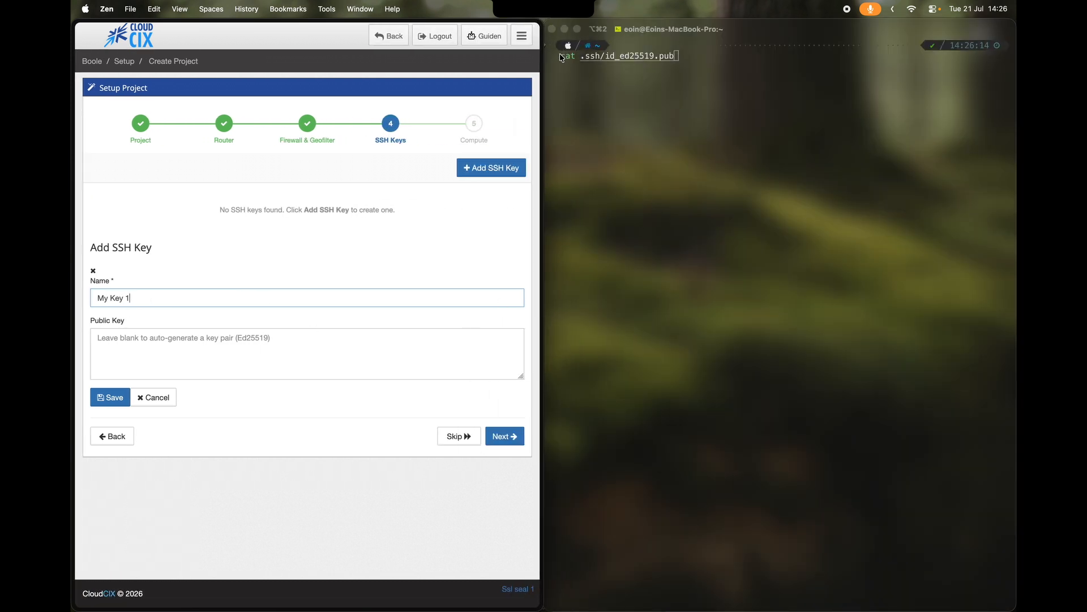
left_click(684, 62)
key("Return")
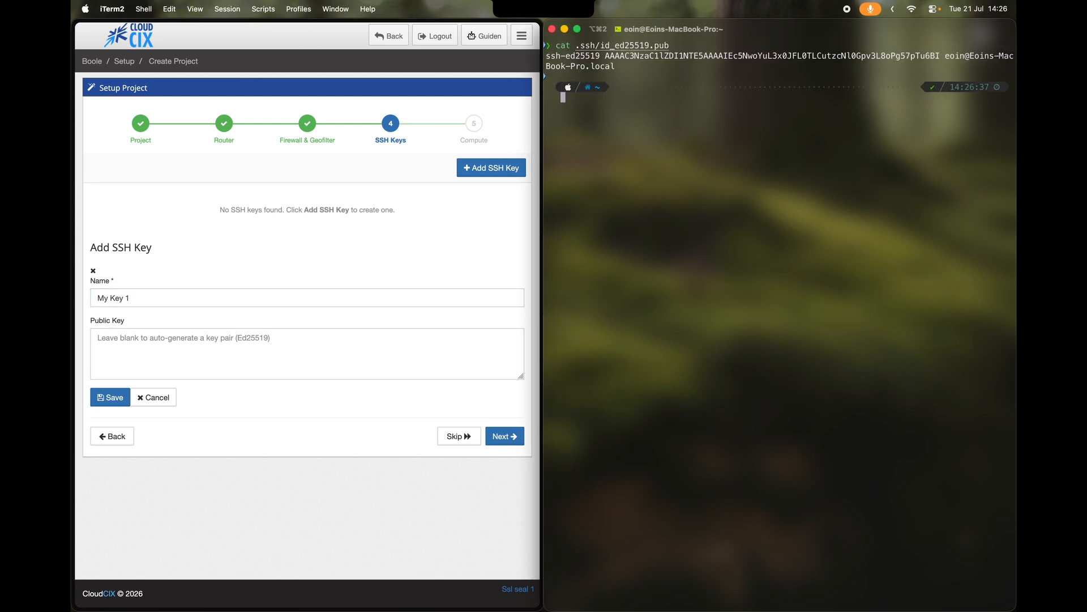
- Copy the public key into the Public Key field, save My Key 1, and begin another key
left_click_drag(942, 57, 546, 56)
key("super+c")
left_click(198, 348)
key("super+v")
left_click(113, 397)
key("ctrl+alt+Return")
left_click(949, 169)
- Save 'My New Key' with an auto-generated key pair, copying and confirming its private key
left_click(267, 303)
type("My New Key")
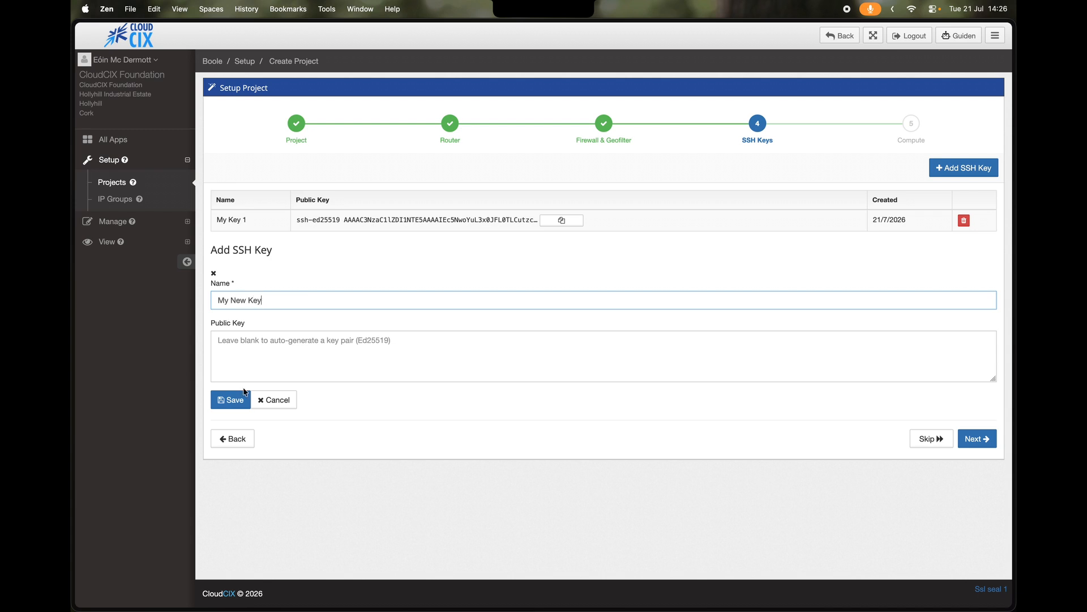
left_click(235, 398)
left_click(232, 453)
left_click(214, 474)
left_click(250, 500)
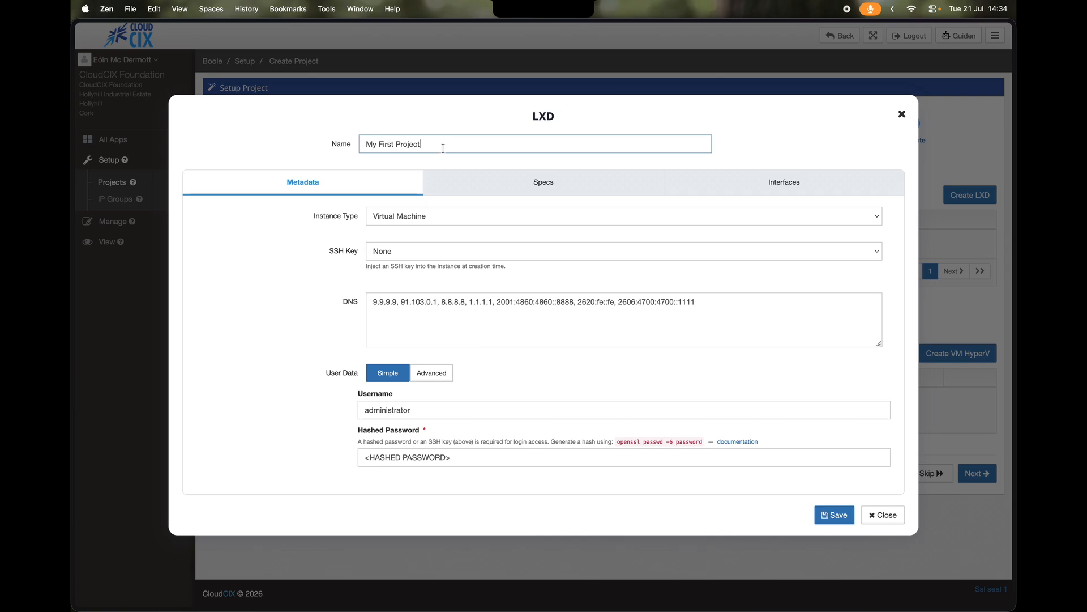
- Inject My Key 1 into the LXD instance, leaving user data in the simple fields
left_click_drag(444, 149, 332, 148)
left_click(437, 251)
left_click(431, 260)
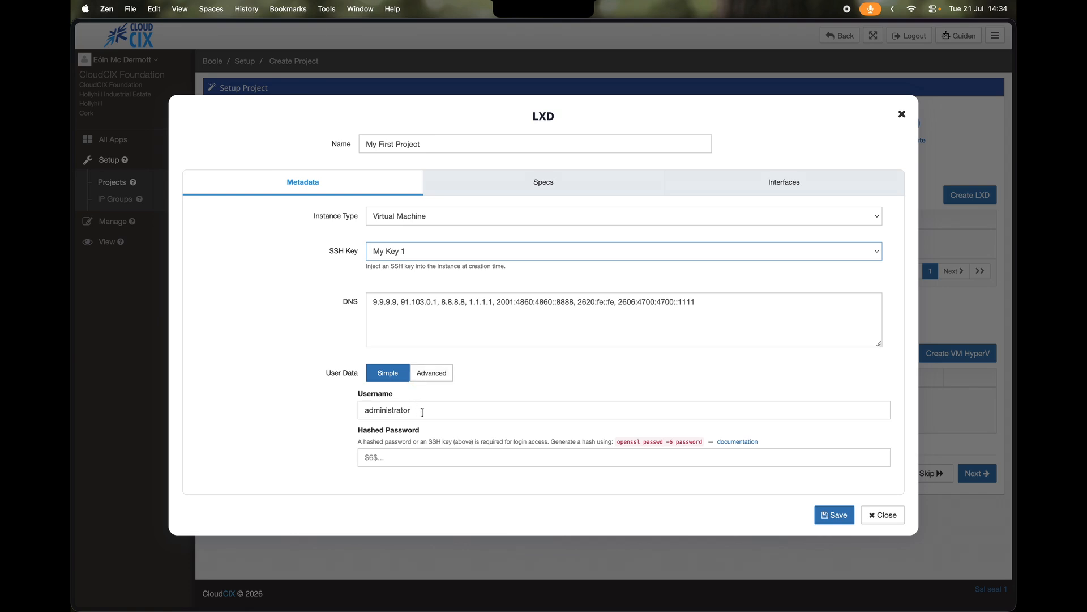
left_click(423, 375)
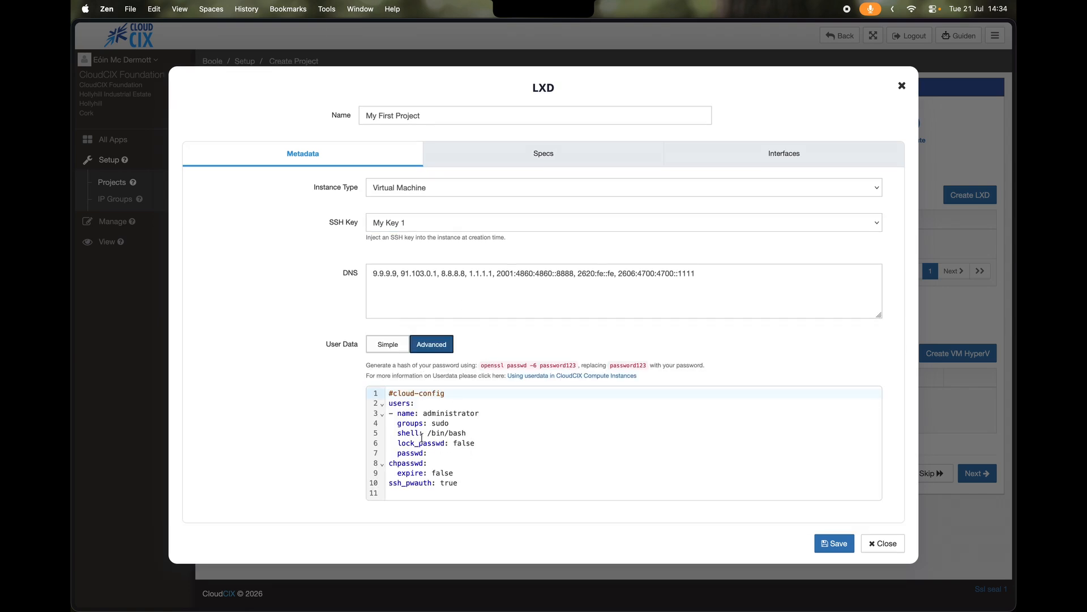
left_click(390, 347)
- Keep the UBUNTU2404 image and set the specs to 2 vCPUs and 4 GB RAM
left_click(485, 194)
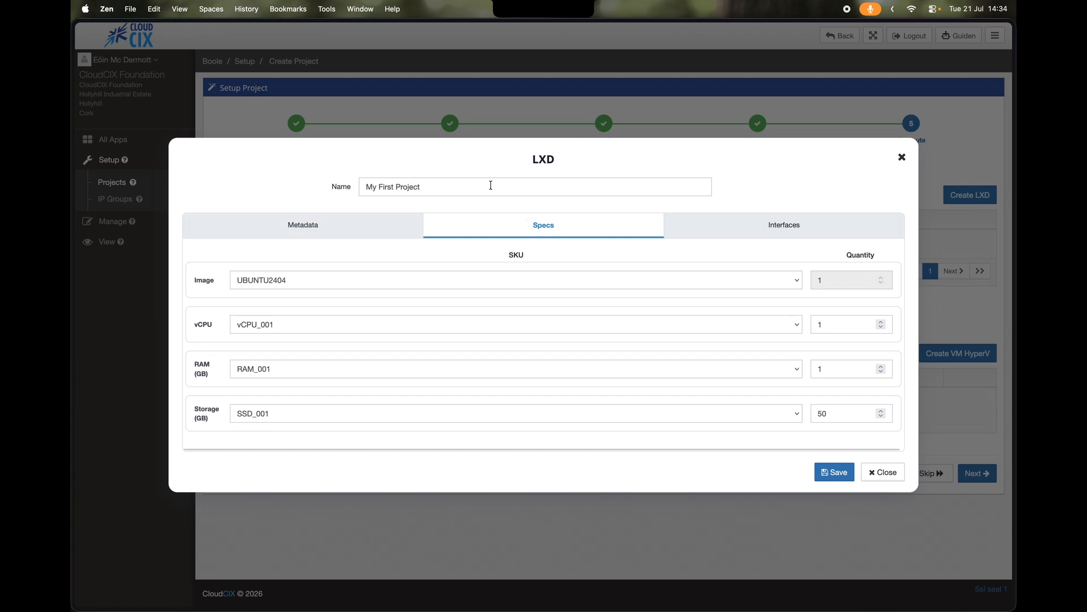
left_click(479, 280)
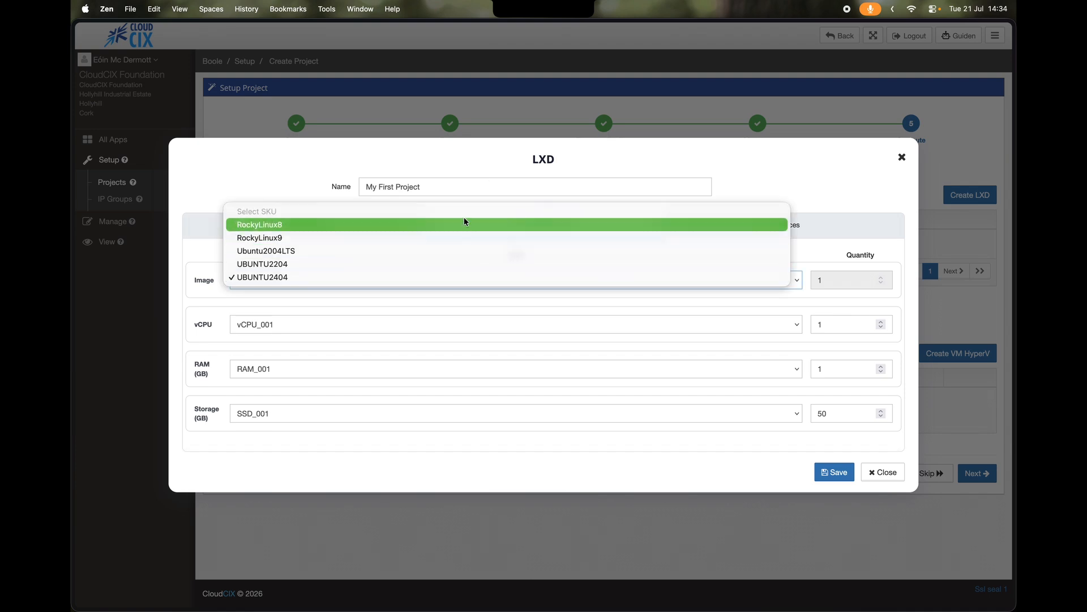
left_click(464, 278)
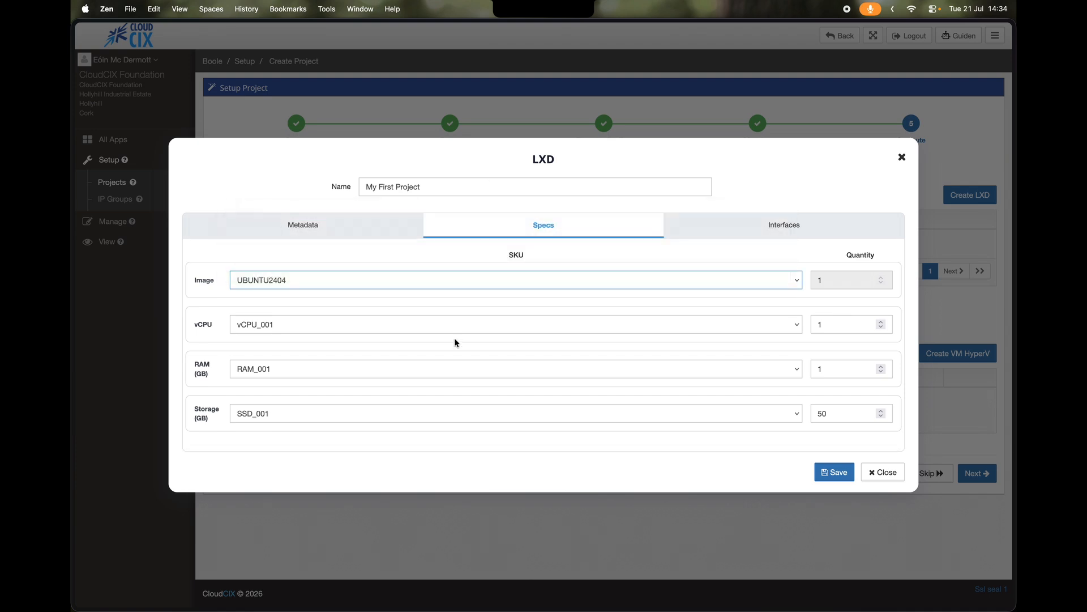
double_click(832, 324)
type("2")
double_click(839, 370)
type("4")
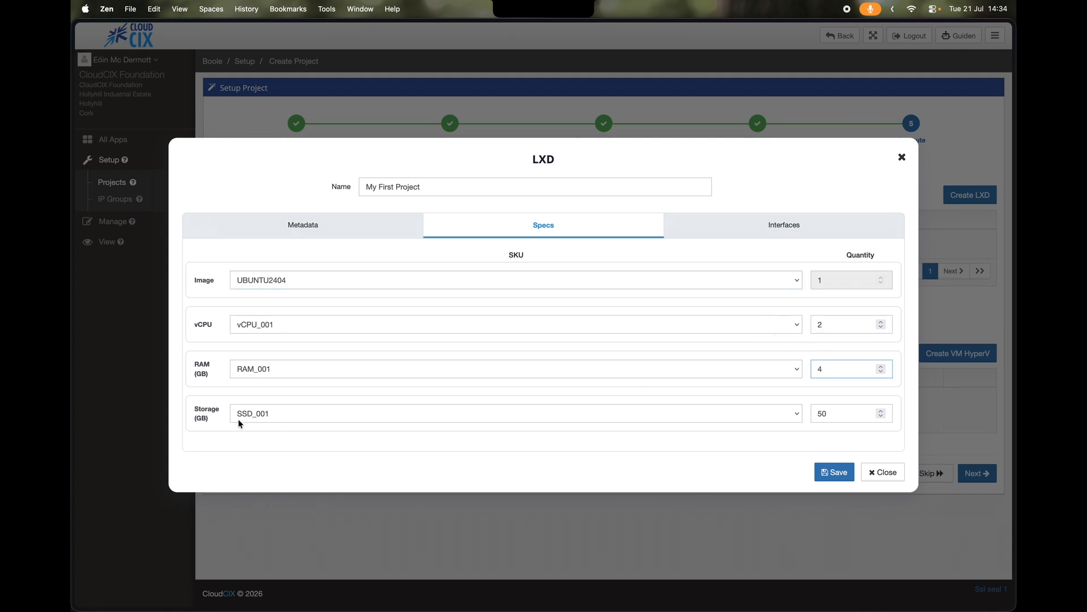
left_click(748, 231)
- Add a gateway interface with IPv4 10.0.0.2 and NAT enabled, then save the LXD instance
left_click(848, 253)
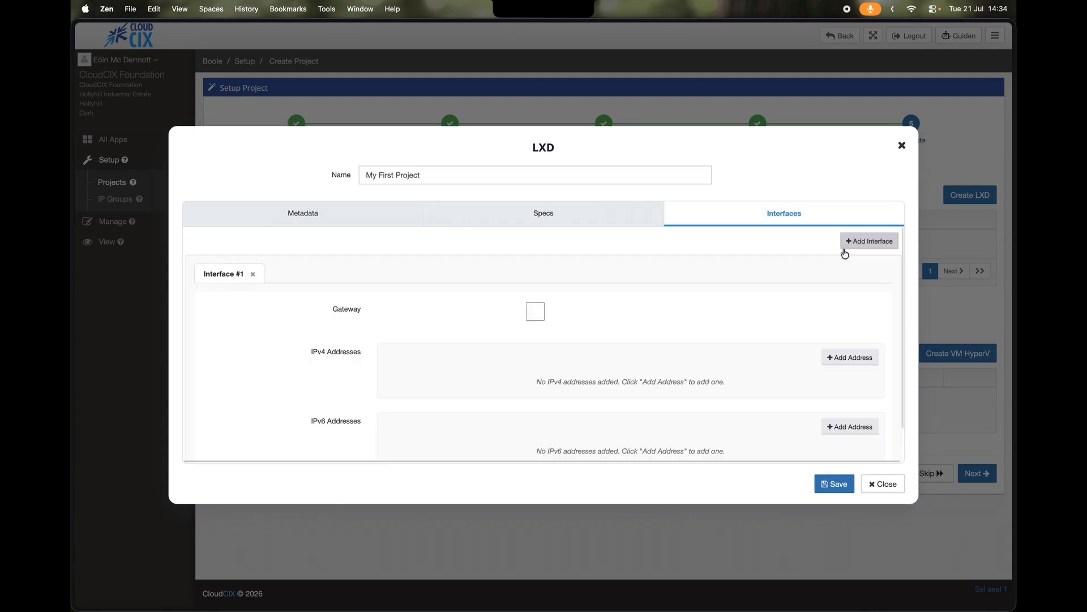
left_click(535, 312)
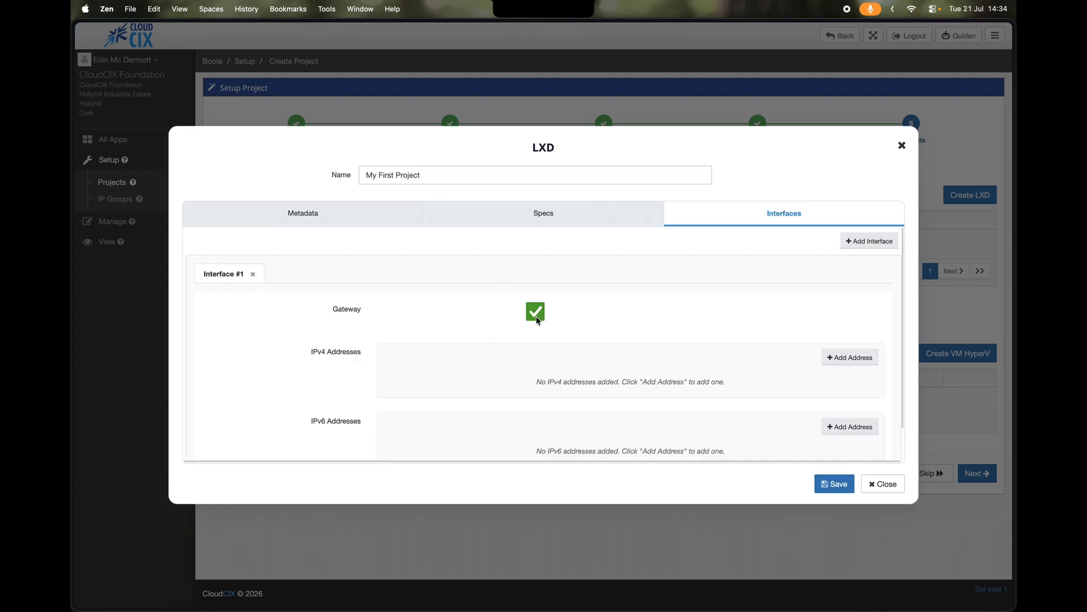
left_click(847, 357)
left_click(563, 363)
type("10.0.0.2")
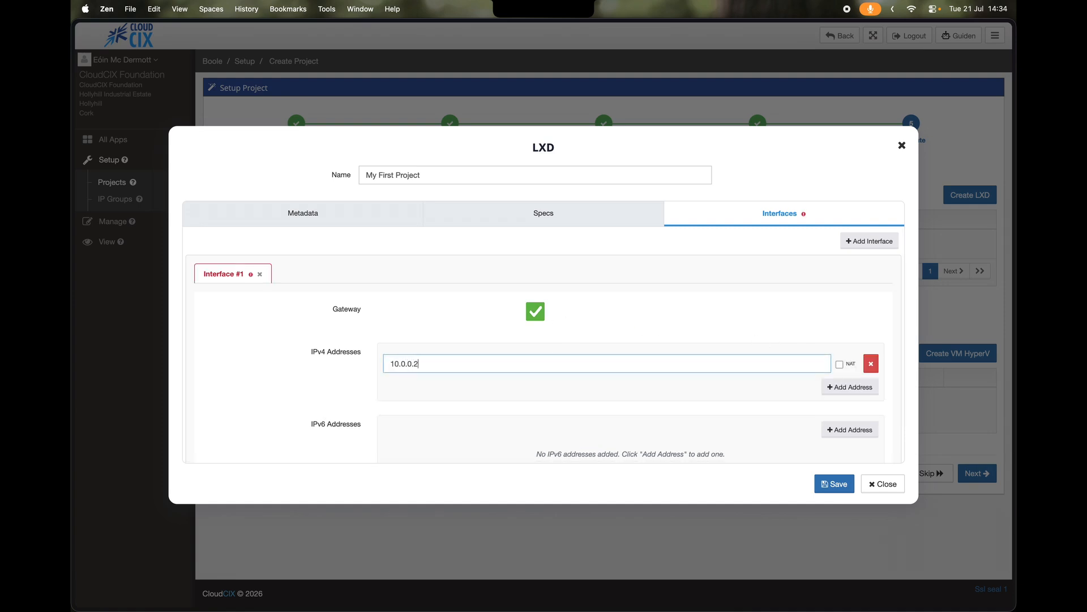
left_click(840, 364)
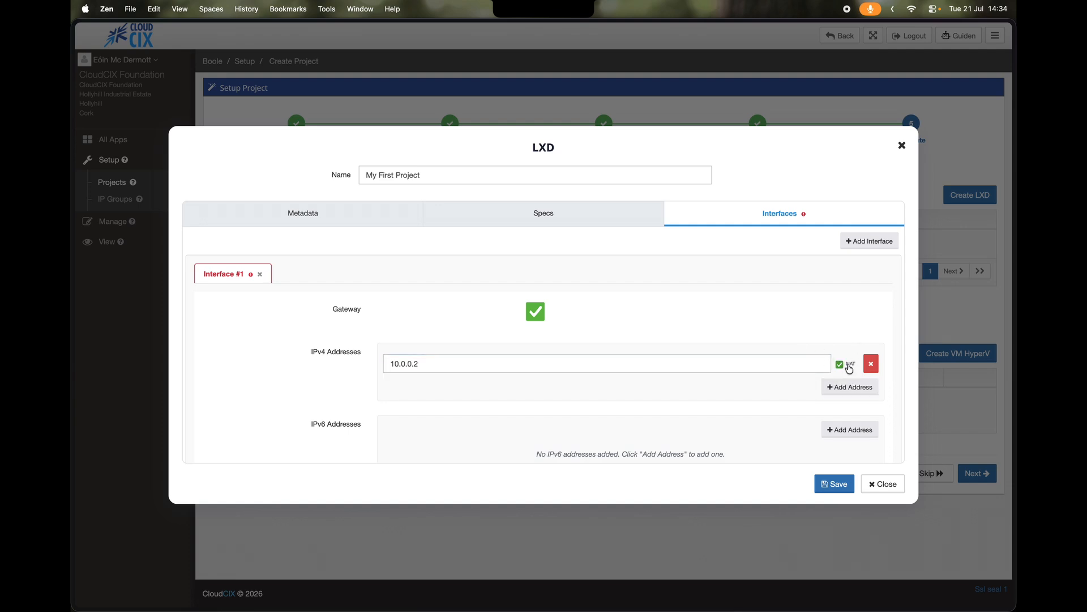
left_click(836, 484)
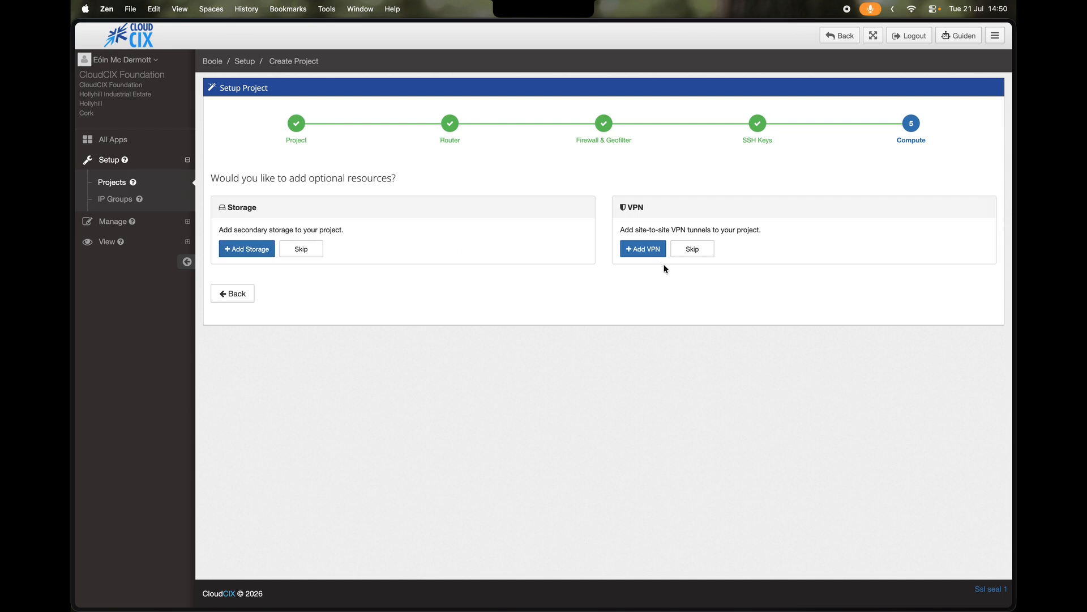
- Skip the Storage and VPN resources and finish setting up My First Project
left_click(301, 249)
left_click(709, 253)
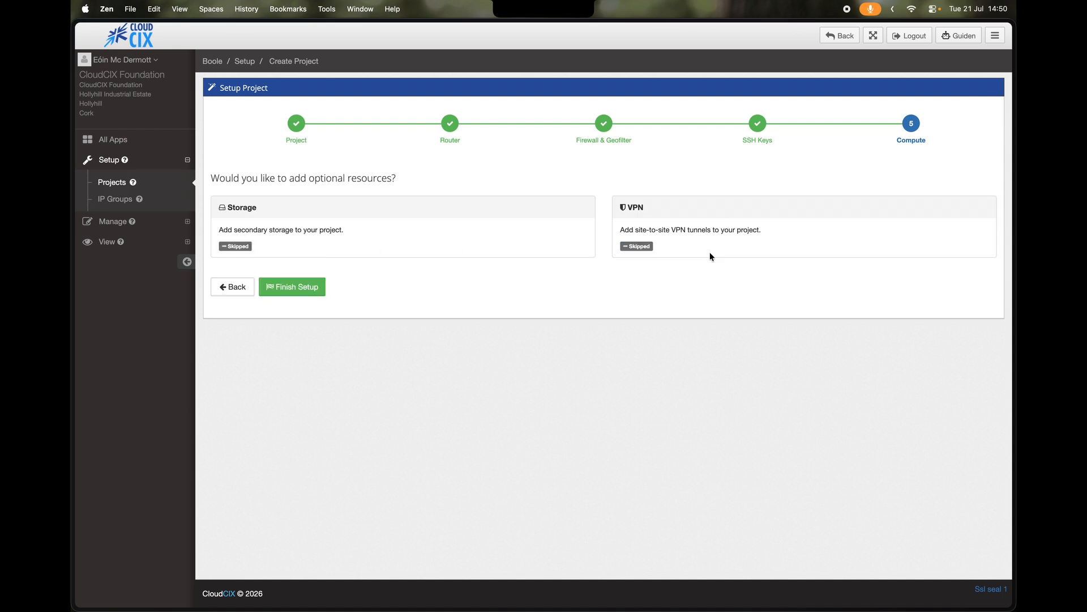
left_click(318, 290)
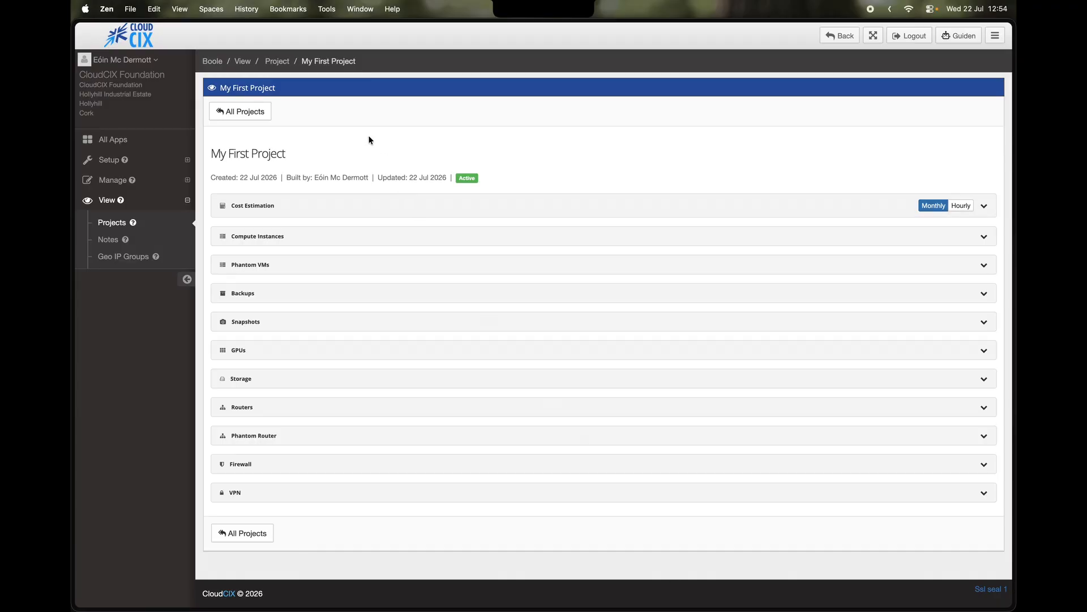
- Expand the Compute Instances, Routers and Firewall sections to review the LXD instance, router and firewall
left_click(349, 237)
scroll(357, 273, "down", 3)
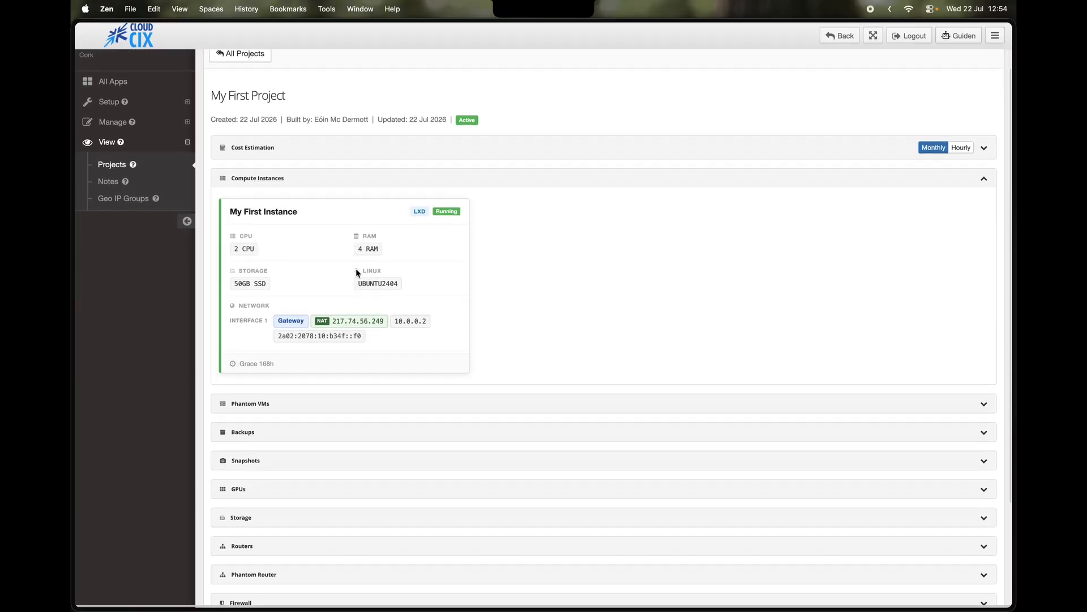
scroll(320, 507, "down", 2)
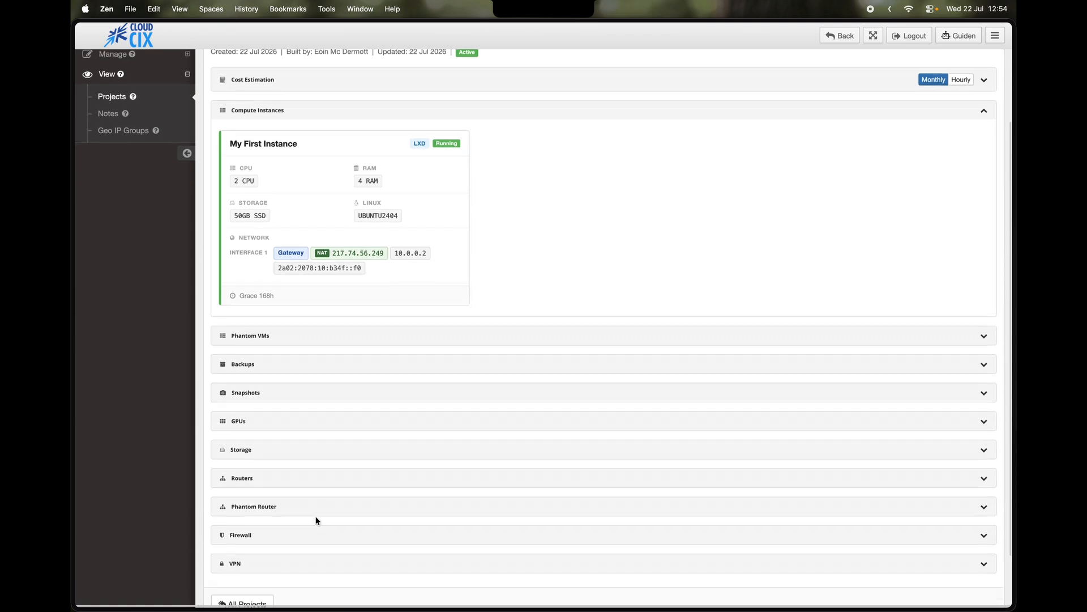
left_click(301, 466)
scroll(299, 466, "down", 3)
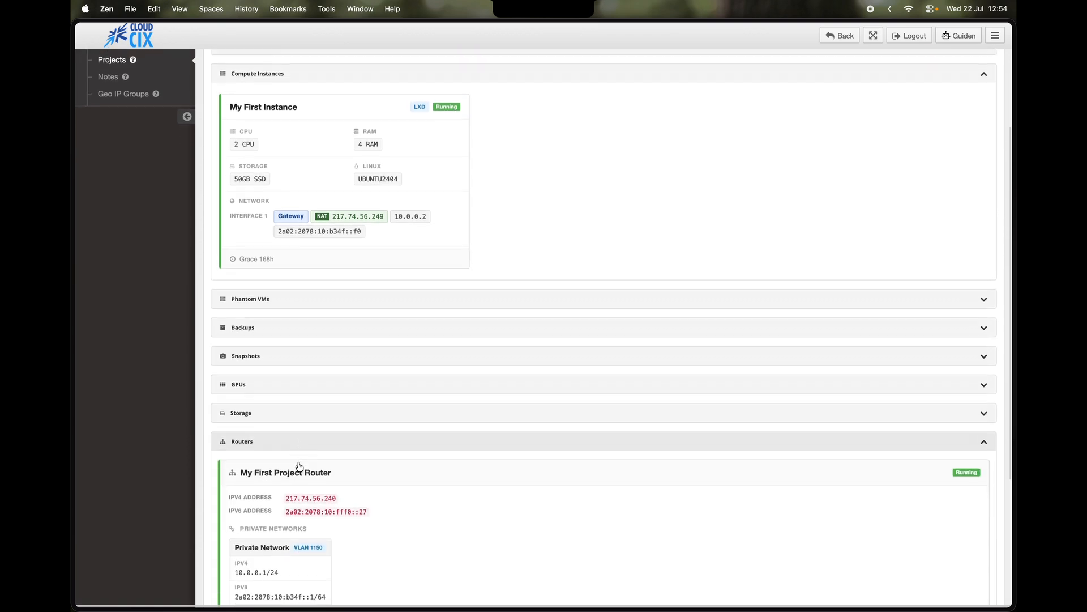
scroll(299, 464, "down", 2)
scroll(296, 470, "down", 2)
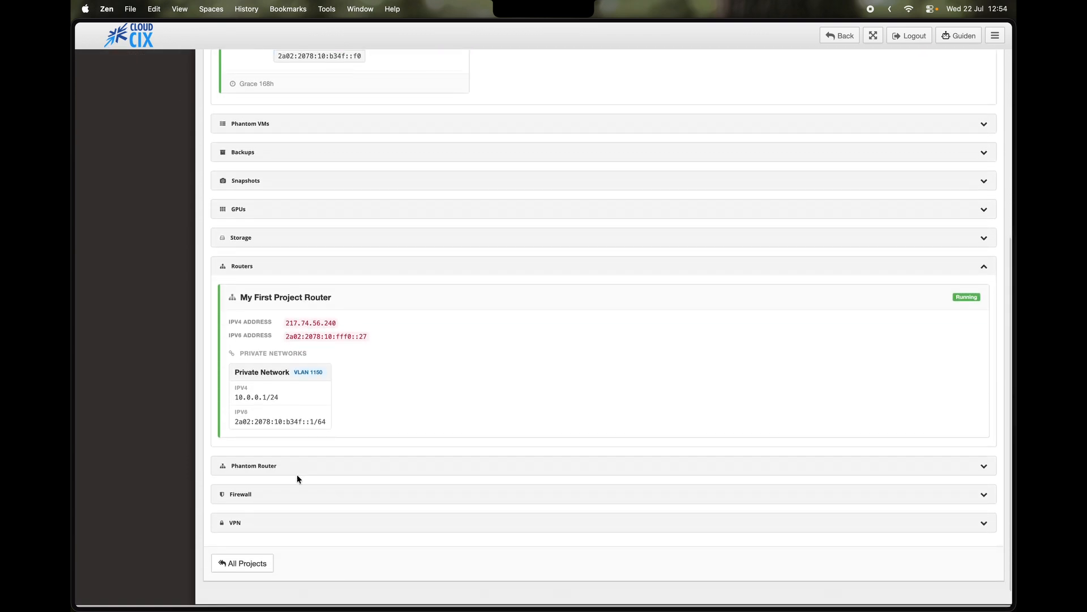
left_click(287, 499)
scroll(286, 500, "down", 5)
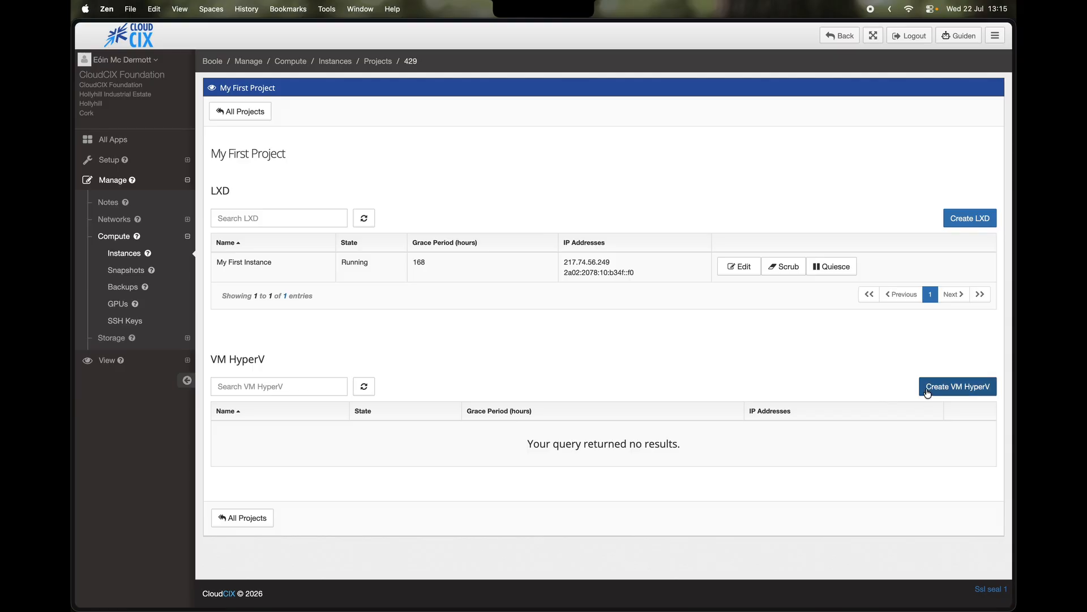
- Start a new Hyper-V VM named VM HyperV with 4 vCPUs and 8 GB RAM
left_click(928, 391)
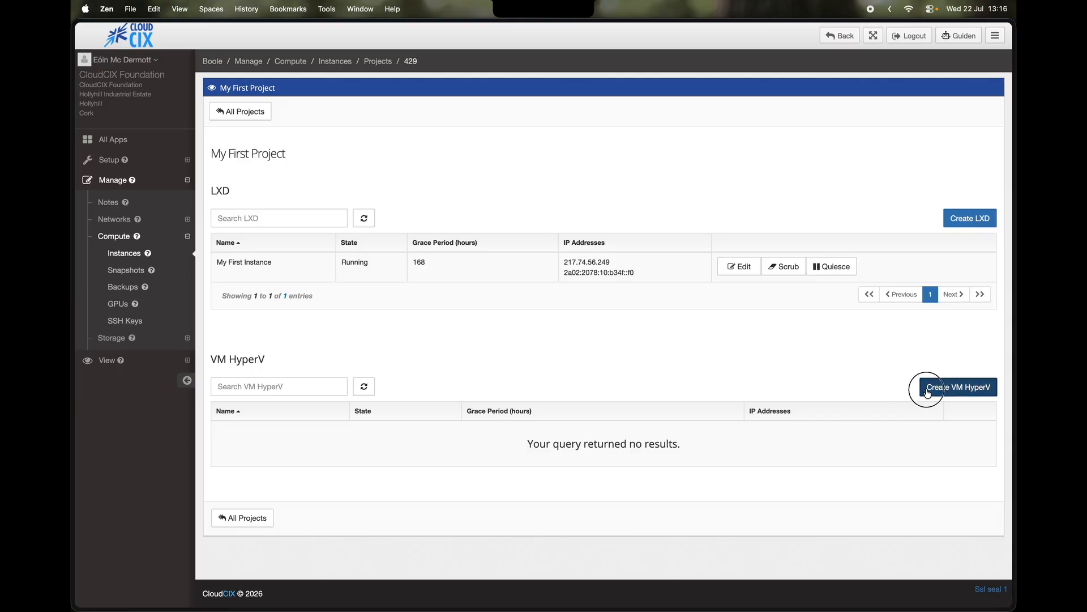
left_click_drag(422, 189, 362, 188)
left_click(502, 231)
left_click(880, 321)
left_click(880, 321)
left_click(881, 321)
left_click(881, 367)
left_click(881, 366)
left_click(882, 366)
left_click(881, 366)
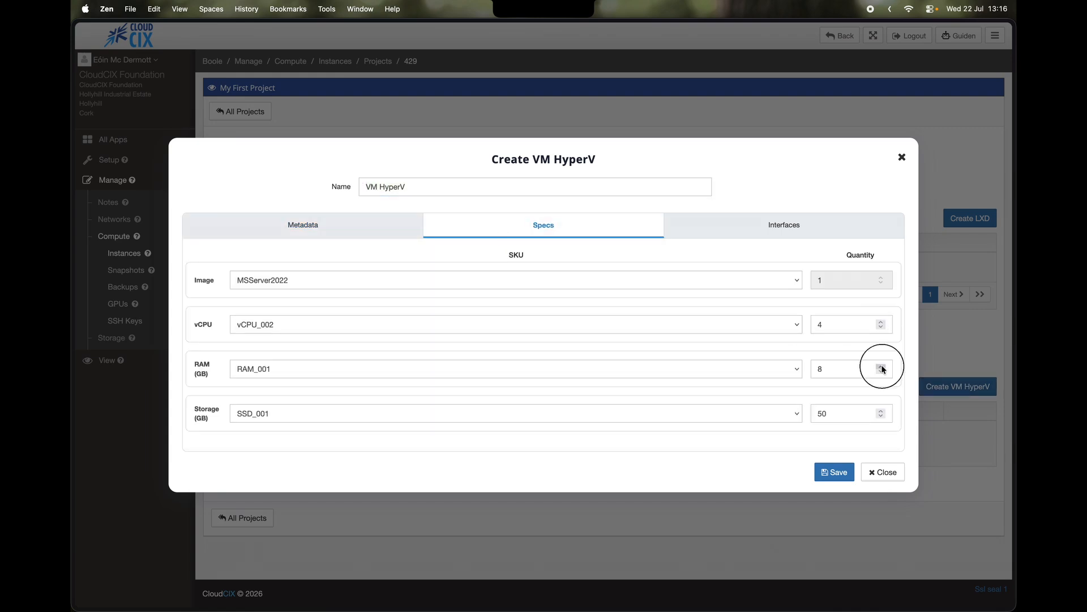
- Add a gateway network interface with IPv4 address 10.0.0.3 and NAT enabled
left_click(814, 227)
left_click(871, 256)
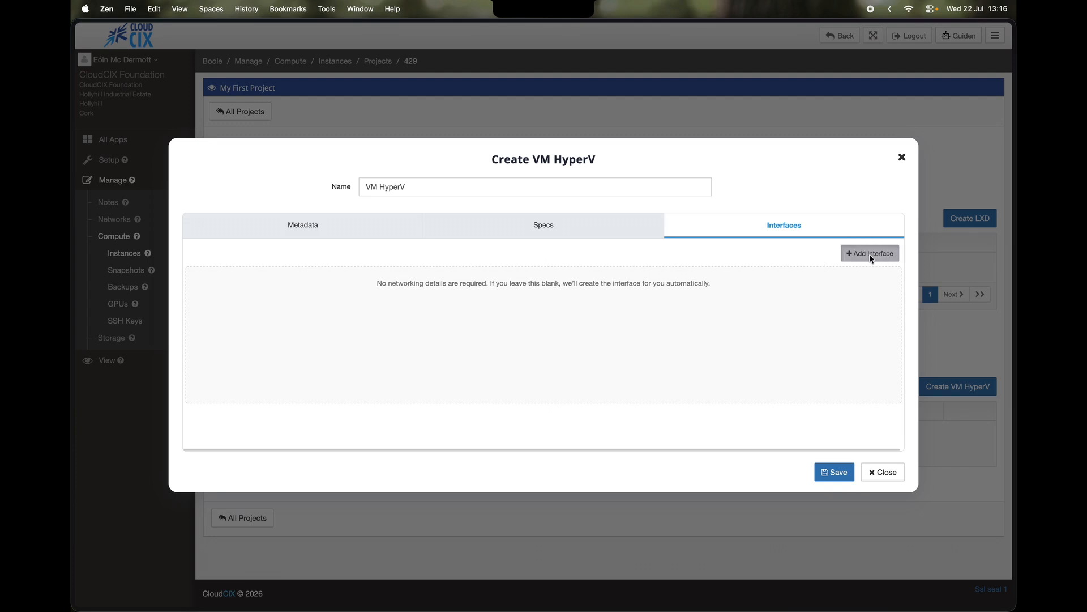
left_click(535, 311)
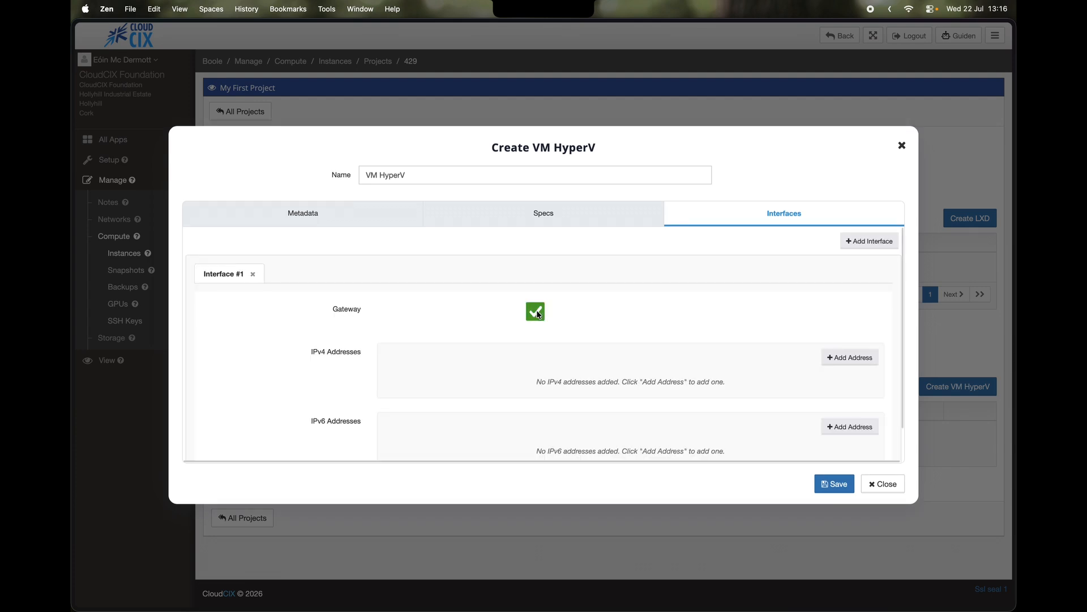
left_click(826, 358)
left_click(594, 364)
type("10")
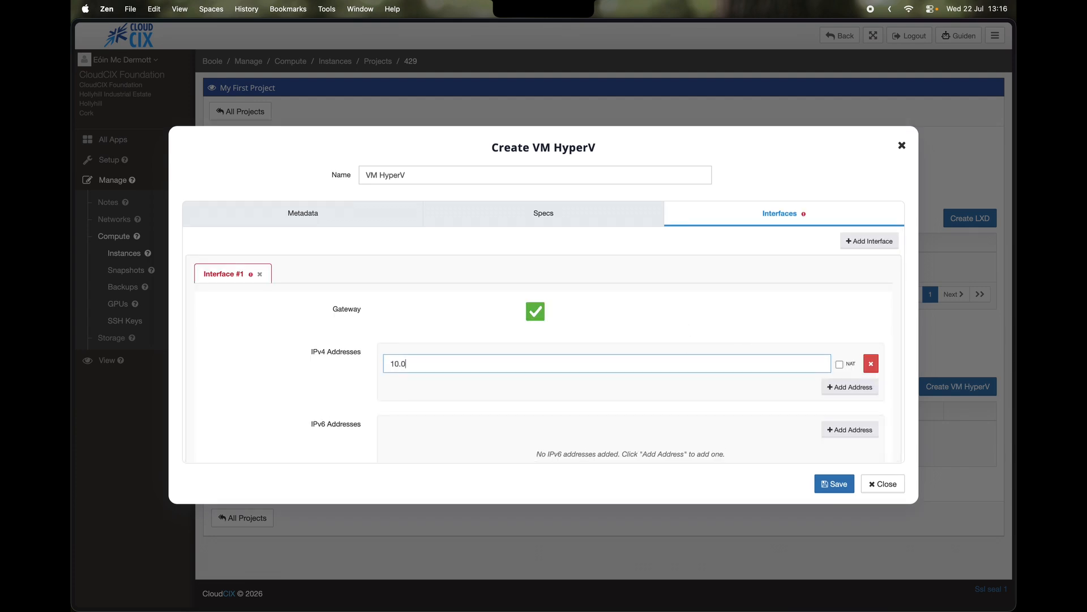
left_click(841, 364)
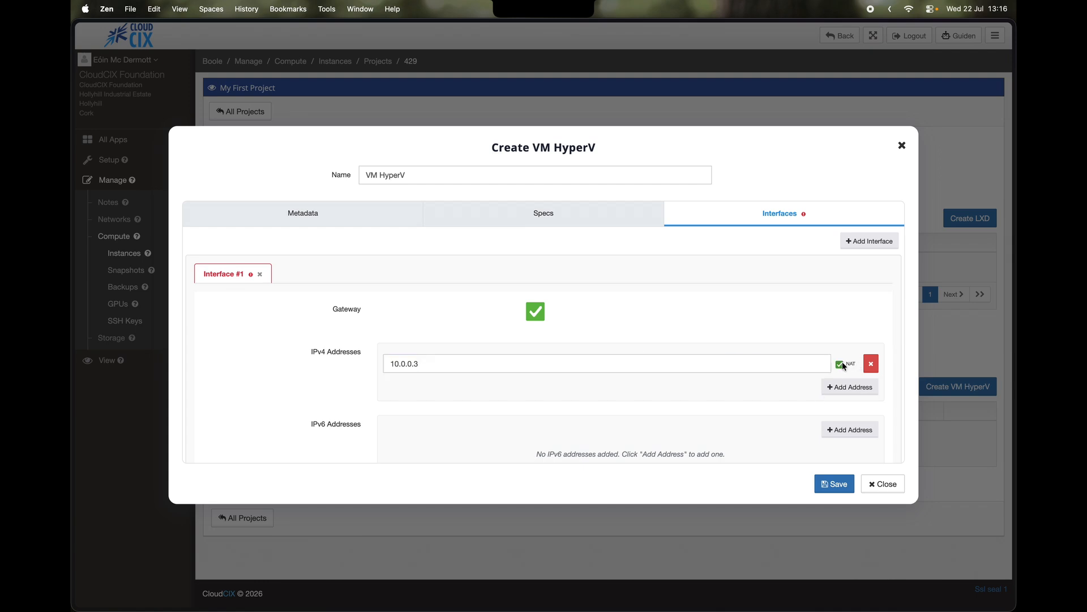
- Review the DNS and notification e-mail metadata, then save the VM
left_click(362, 216)
left_click(352, 400)
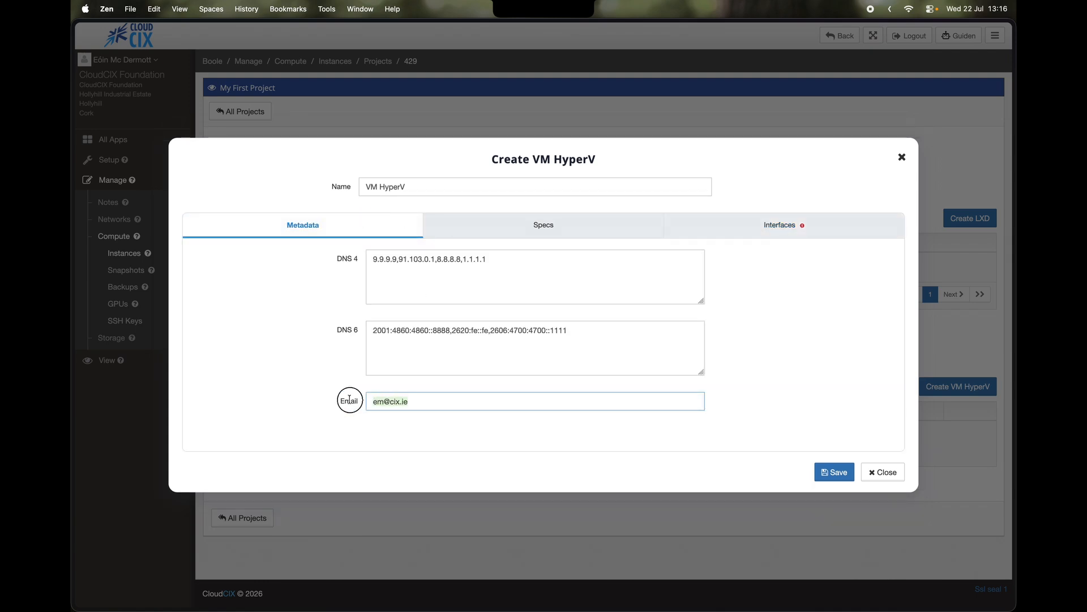
left_click(833, 472)
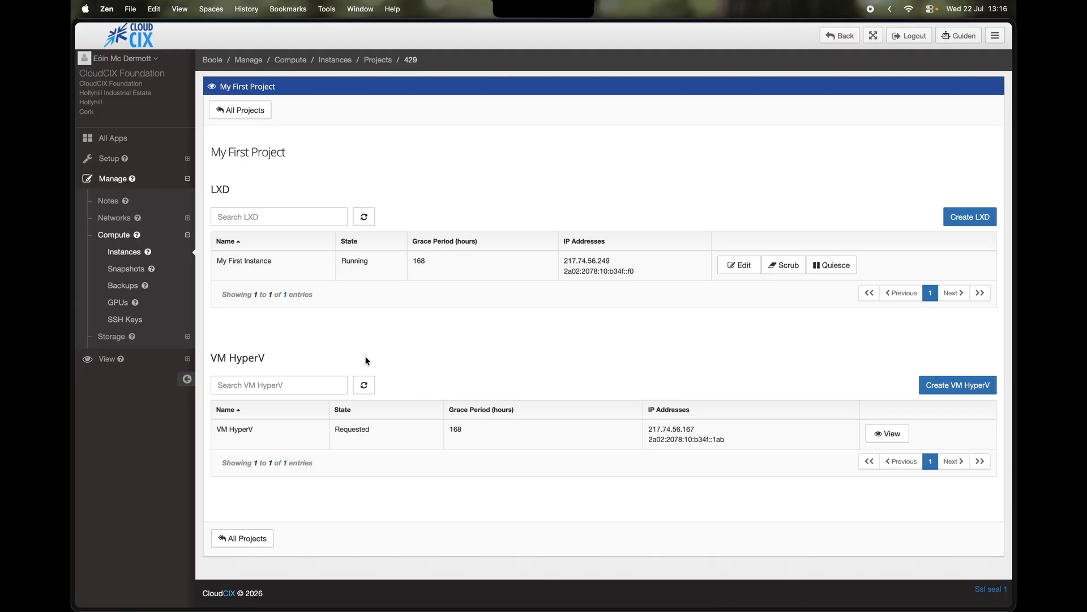
- Open the My First Project firewall for editing under Manage > Networks > Firewalls
left_click(154, 219)
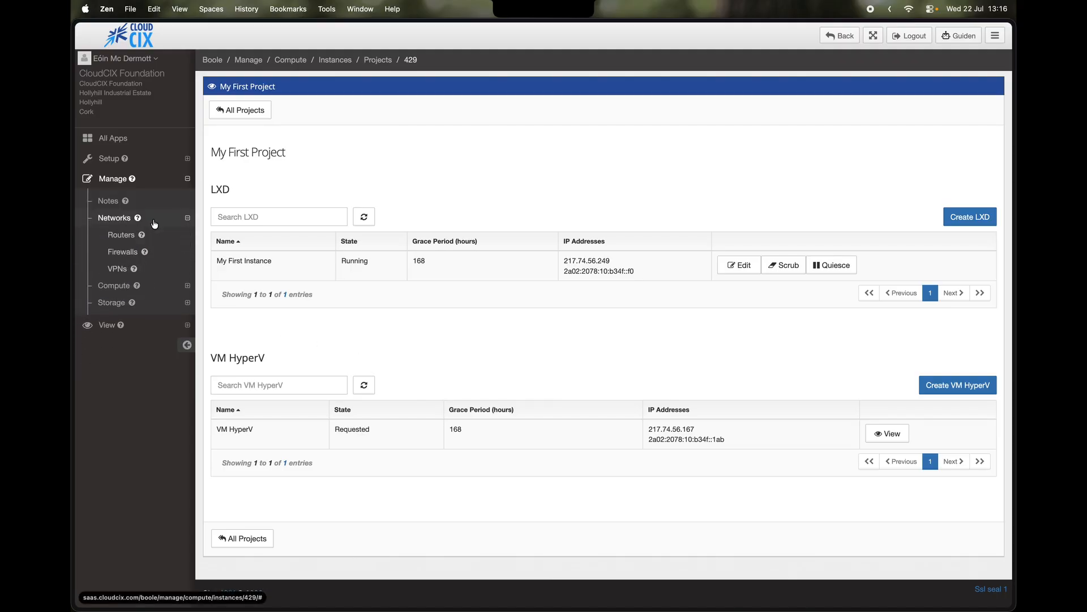
left_click(165, 253)
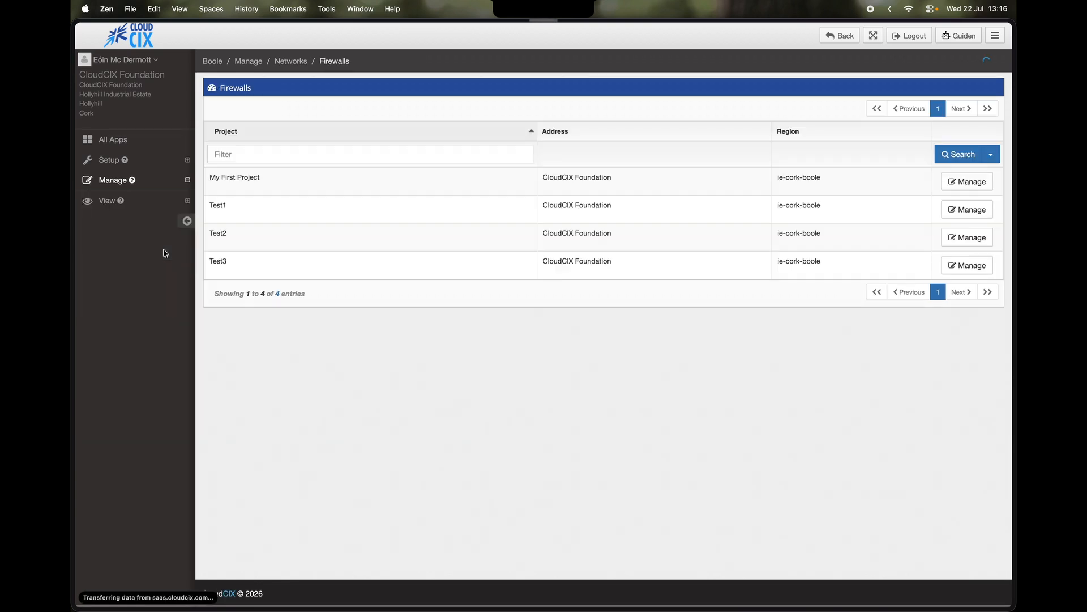
left_click(955, 190)
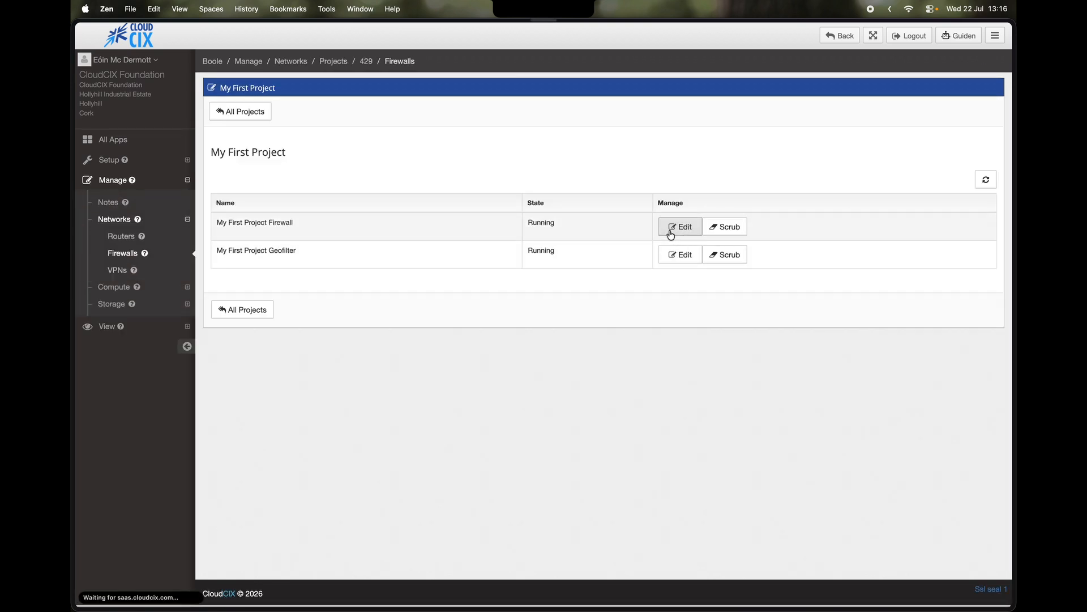
left_click(671, 234)
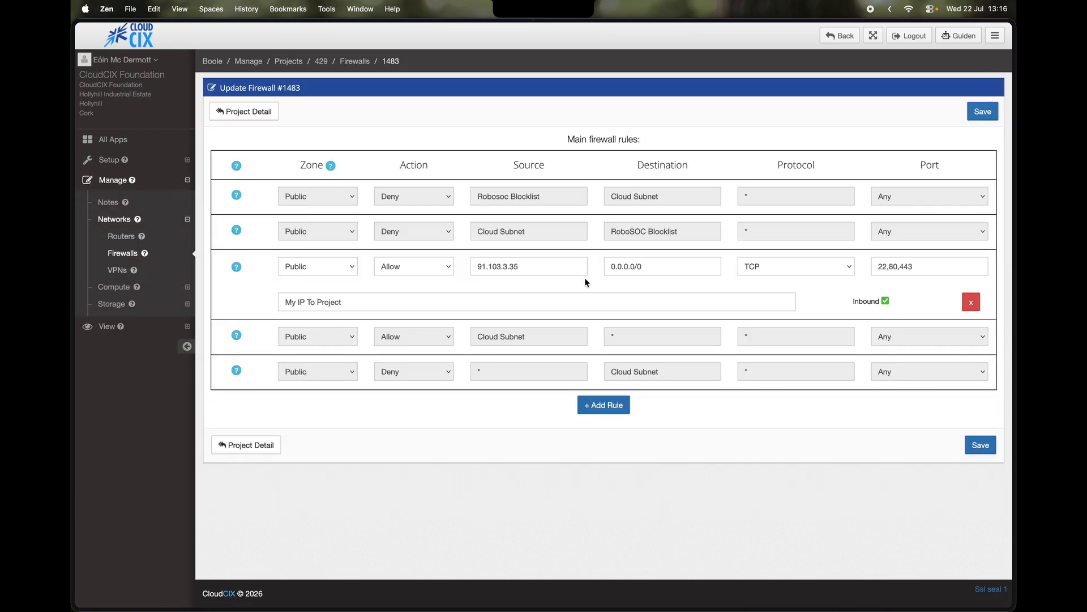
- Append port 3389 to the rule, save, and copy the Hyper-V VM's public NAT address
left_click(670, 267)
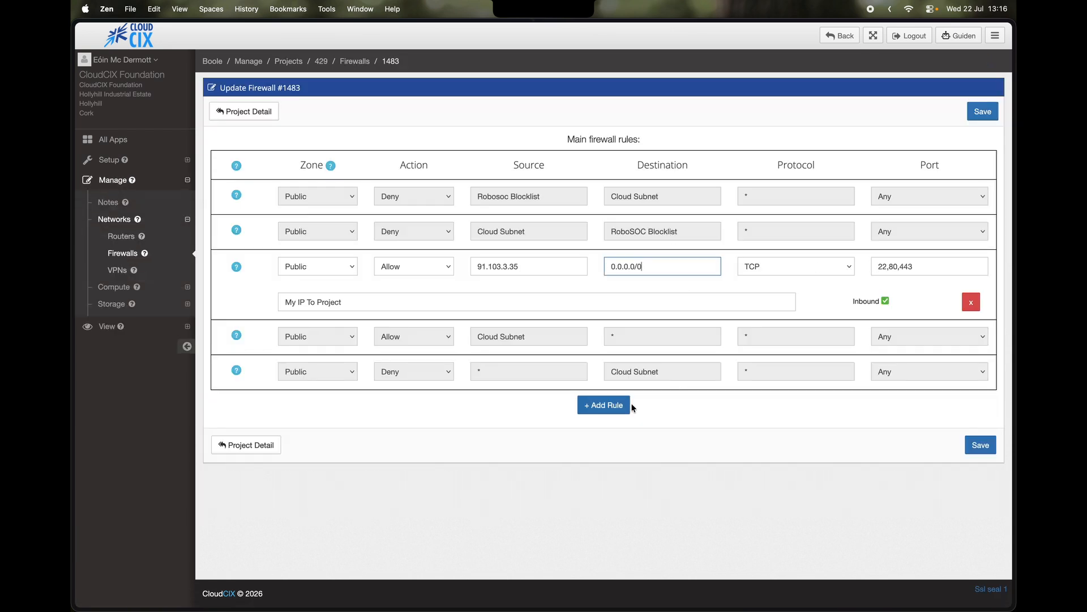
left_click(932, 265)
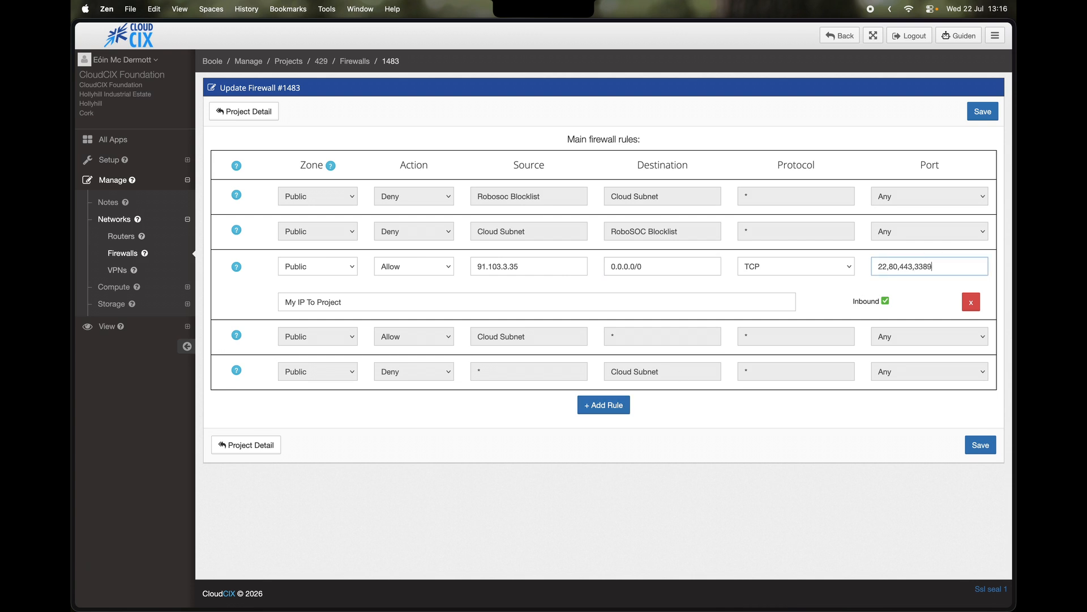
double_click(931, 265)
left_click(981, 447)
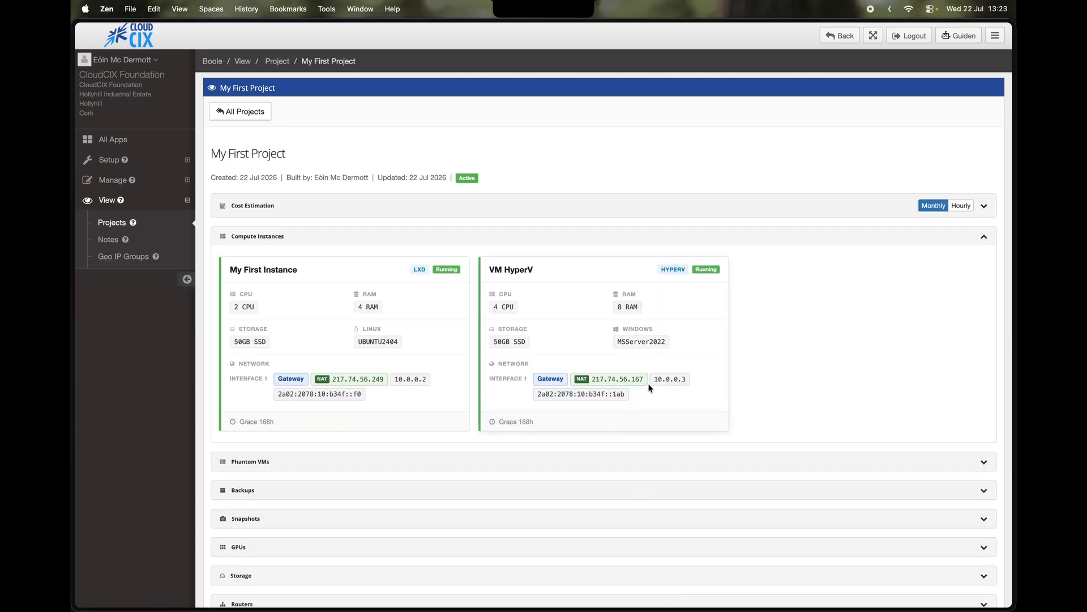
left_click(592, 378)
key("ctrl+Up")
- Add a new remote PC in Windows App using the VM address 217.74.56.167
left_click(400, 444)
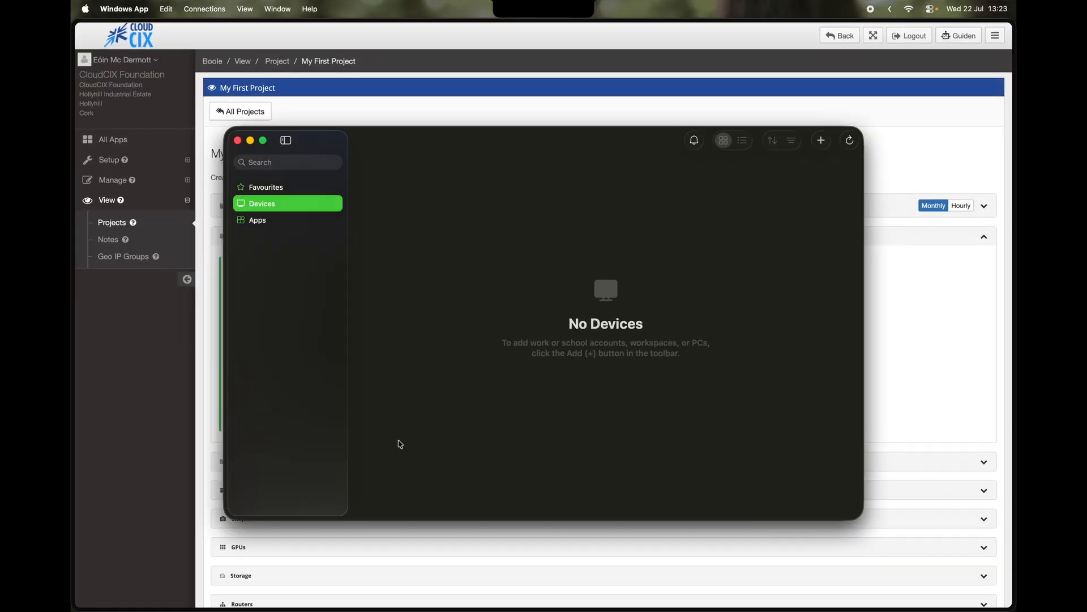
left_click(821, 140)
left_click(855, 232)
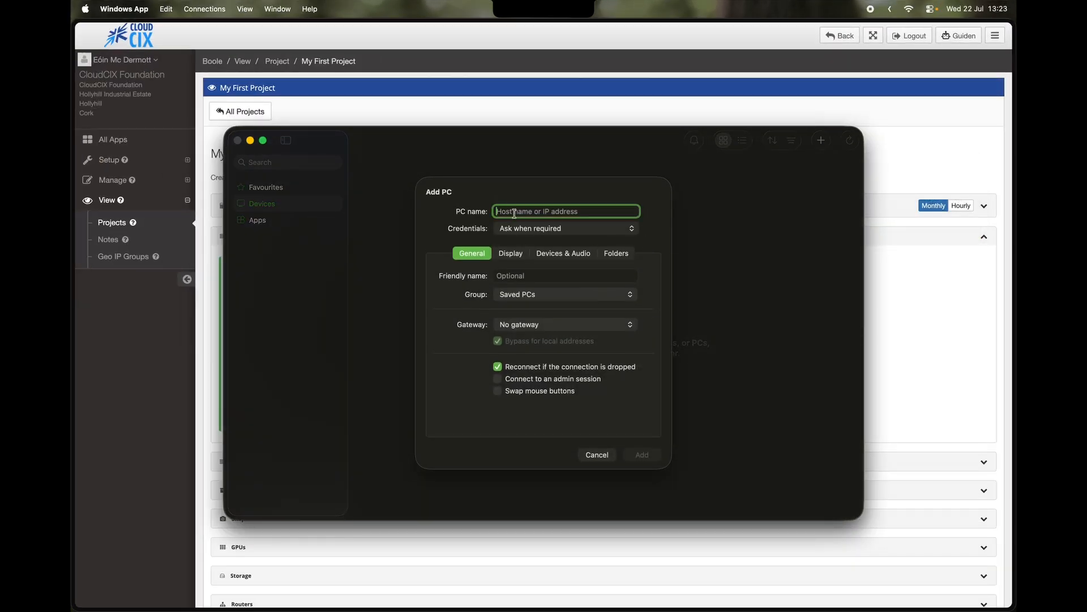
type("217.74.56.167")
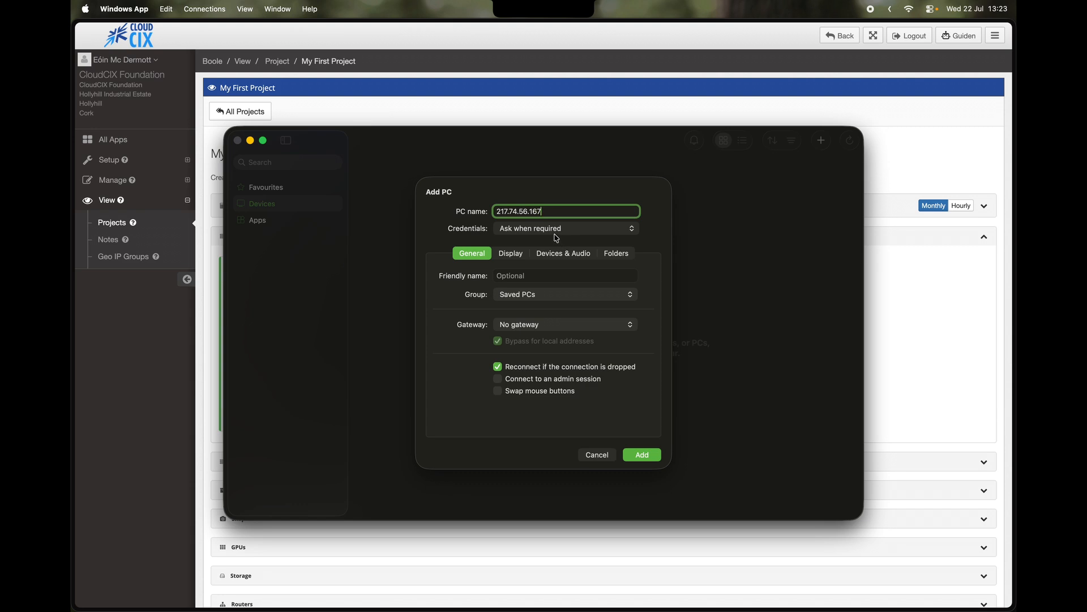
- Create new credentials with user name administrator and the account password
left_click(555, 229)
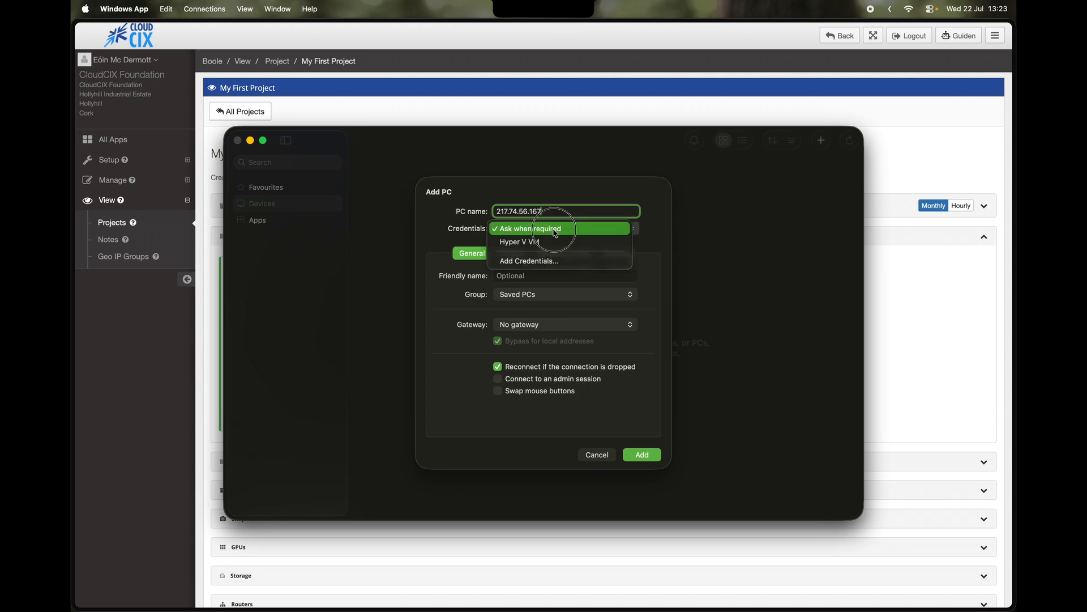
left_click(537, 267)
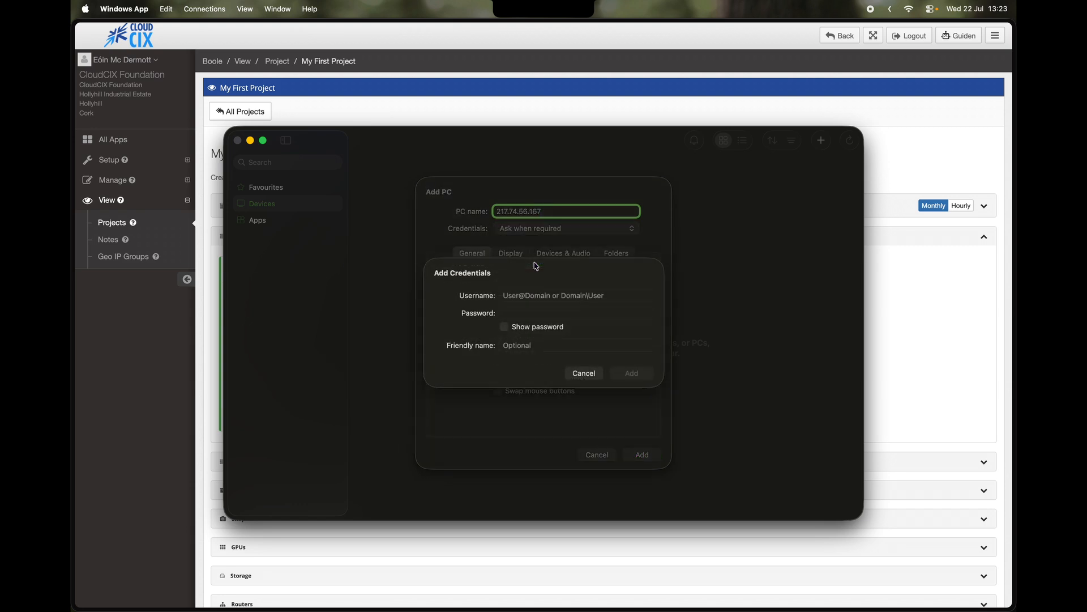
type("adm")
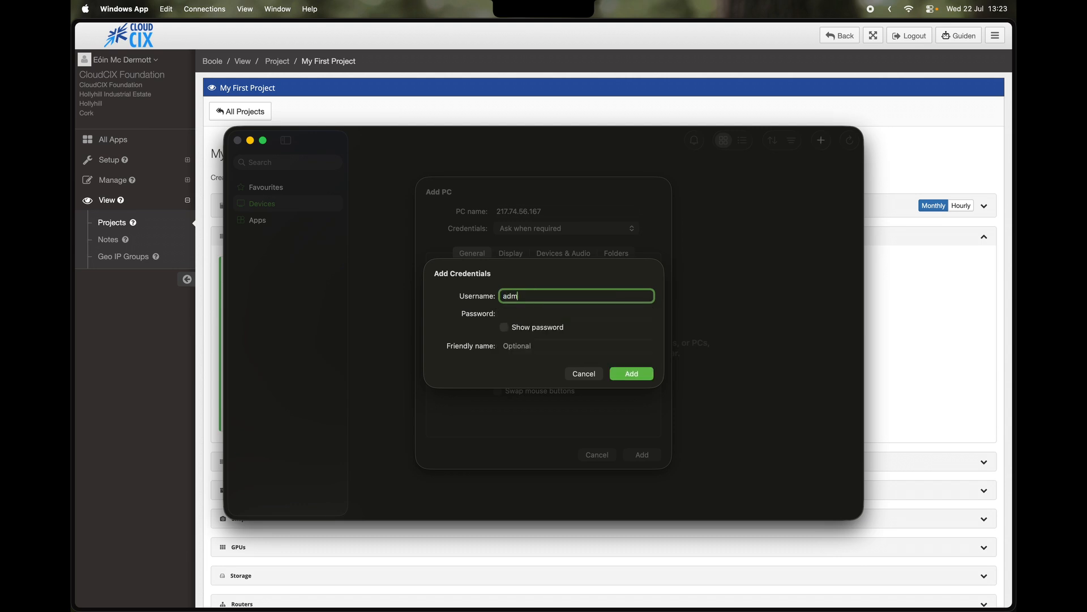
type("inistrator")
key("Tab")
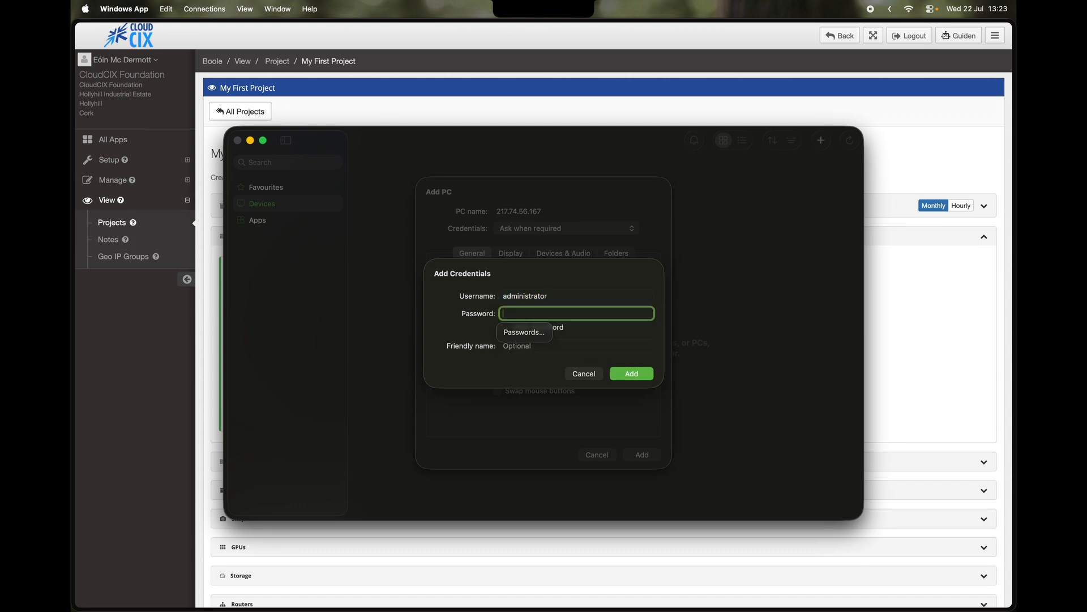
key("super+v")
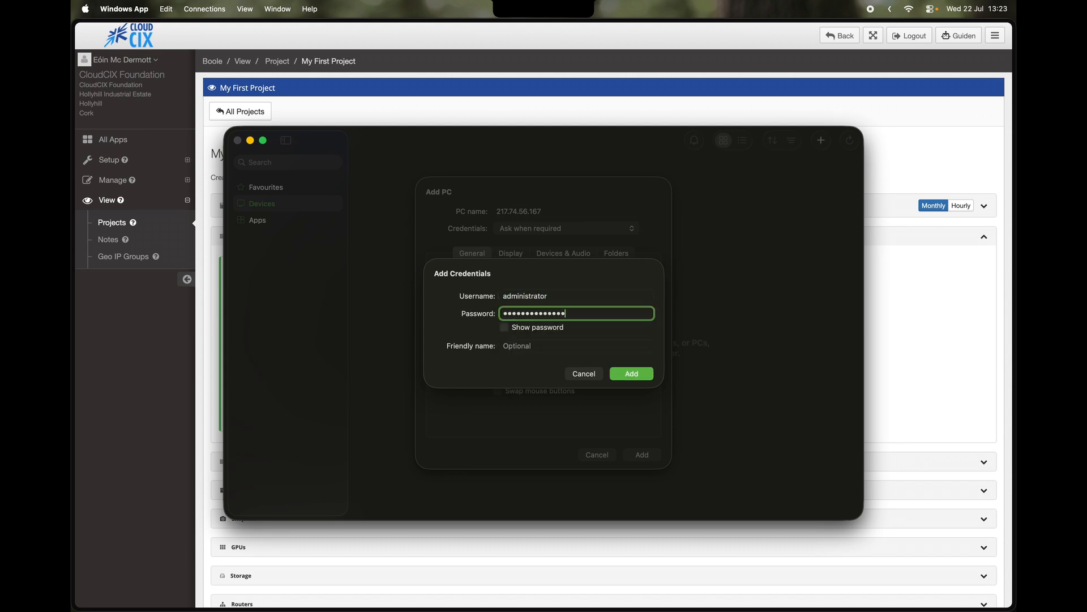
left_click(589, 371)
- Save the PC as My Hyper V VM with those credentials and connect to it
left_click(616, 229)
left_click(612, 242)
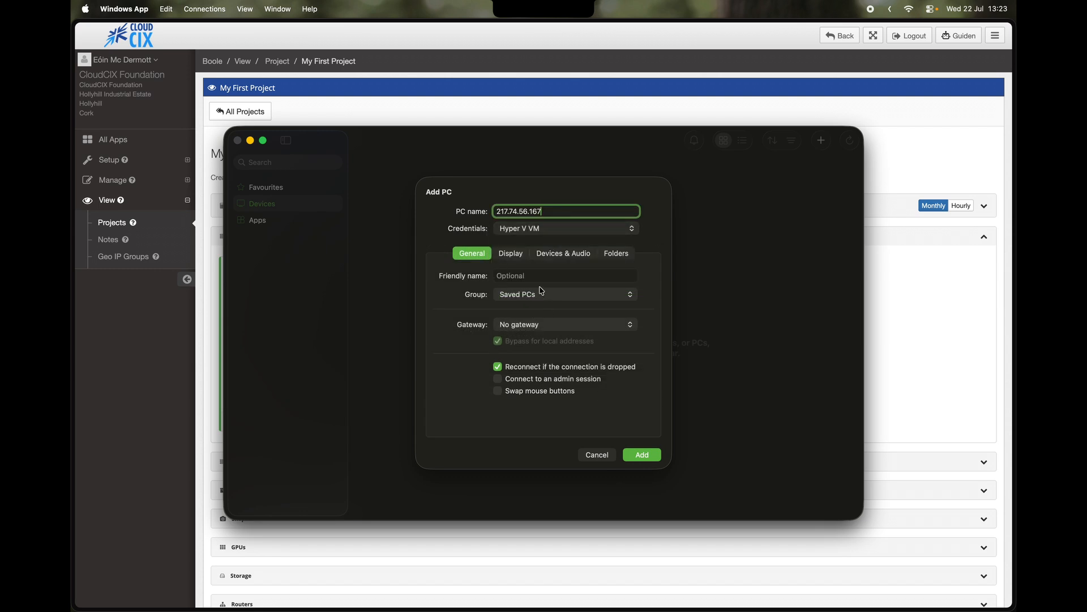
key("Tab")
type("My Hyper V VM")
left_click(640, 455)
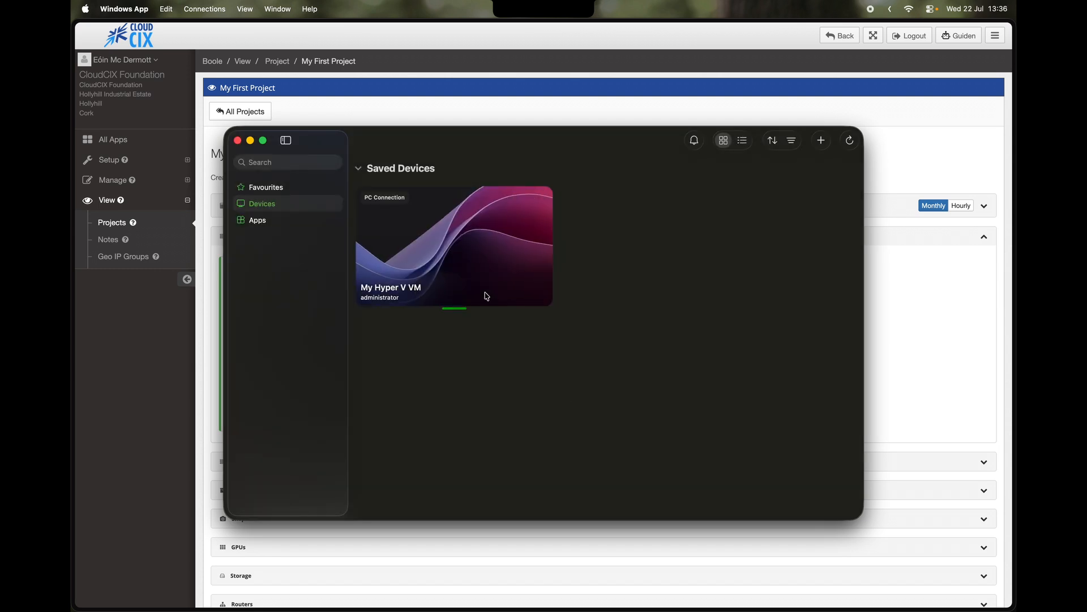
left_click(671, 353)
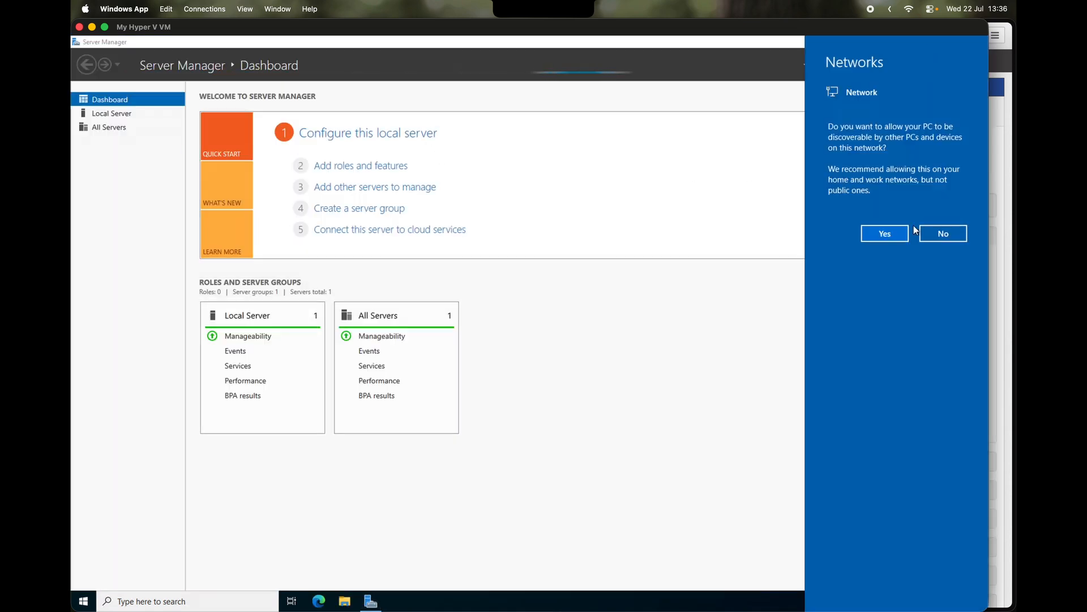
left_click(908, 231)
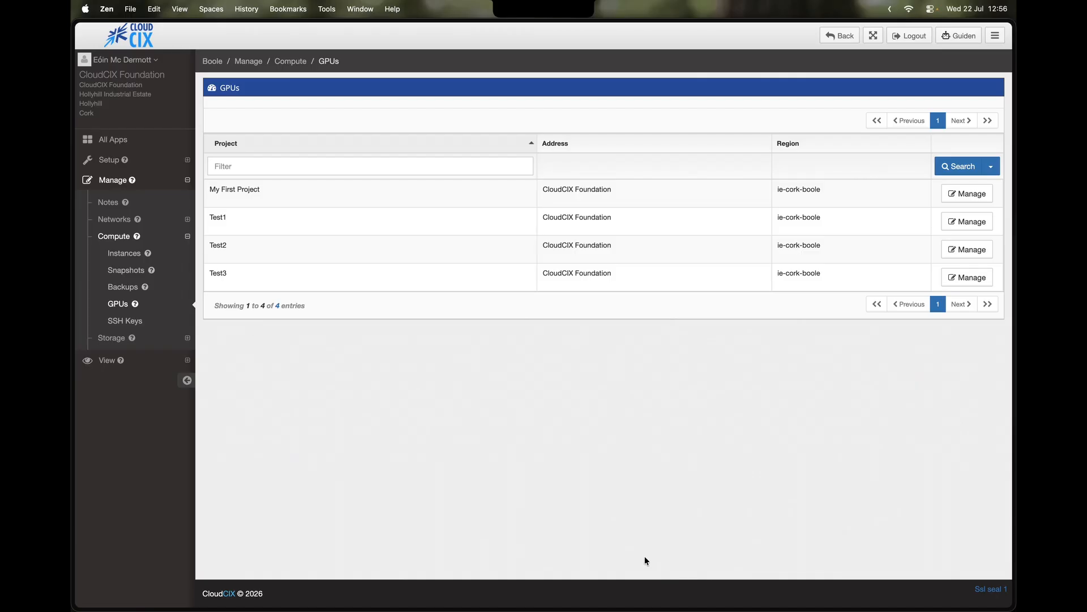
- Start a new GPU in My First Project on My First Instance with type A100_GPU
left_click(119, 186)
left_click(116, 182)
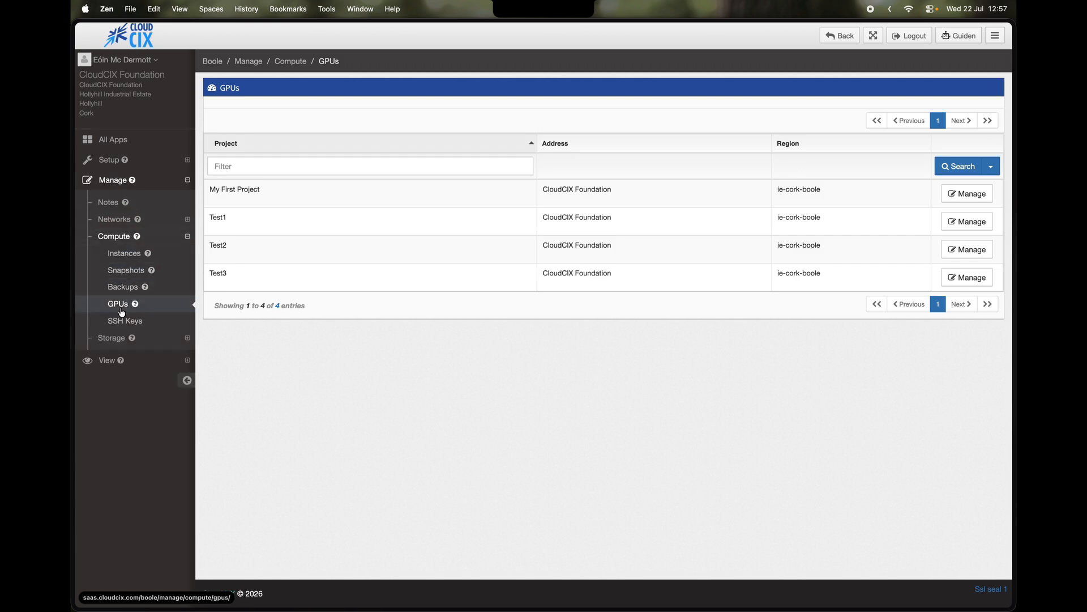
left_click(959, 194)
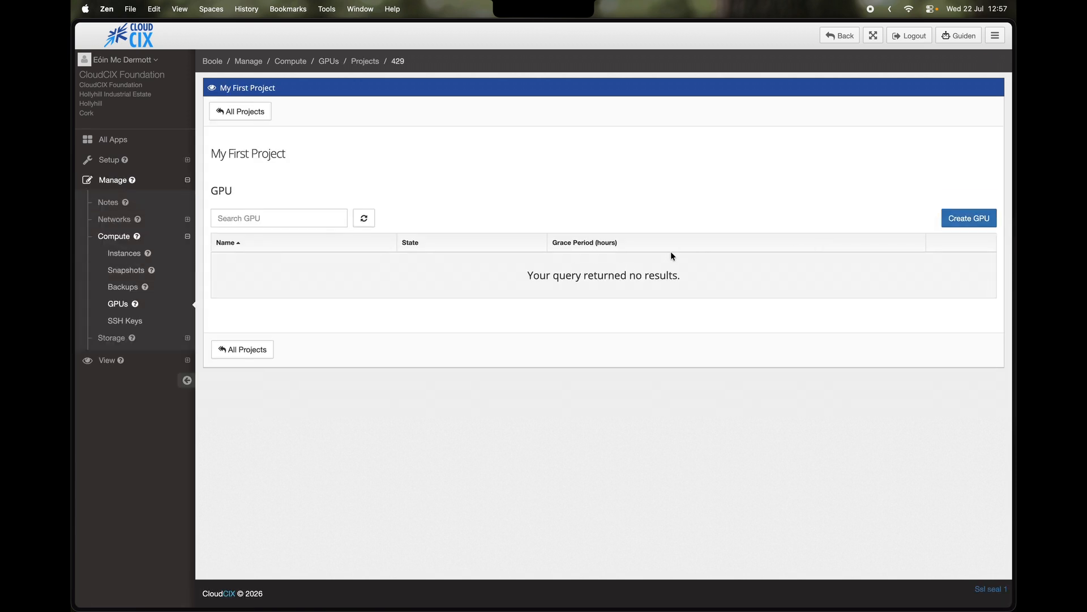
left_click(981, 220)
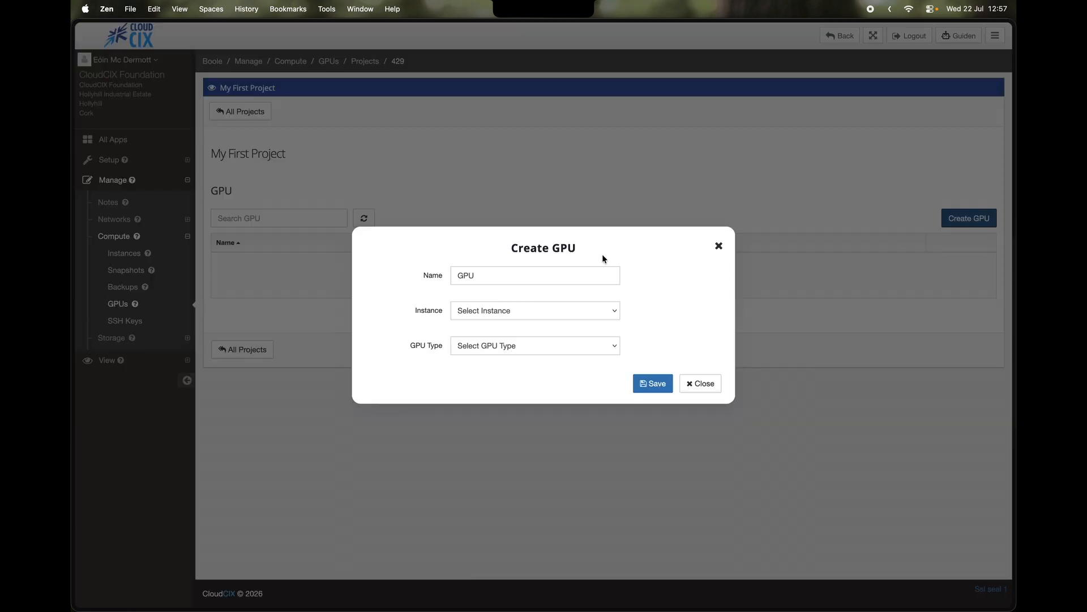
left_click(517, 308)
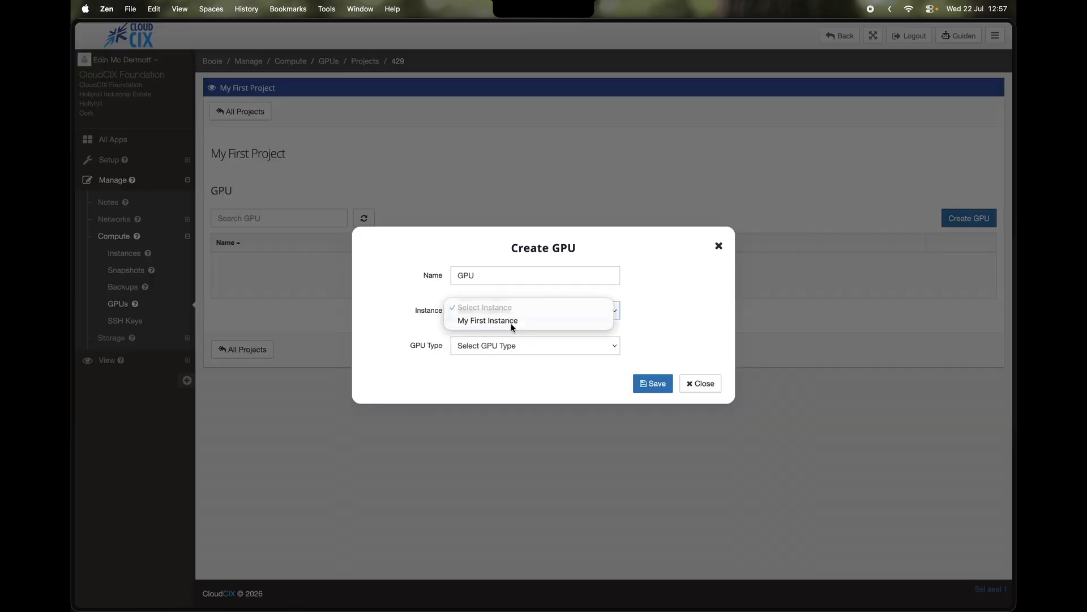
left_click(511, 323)
left_click(505, 346)
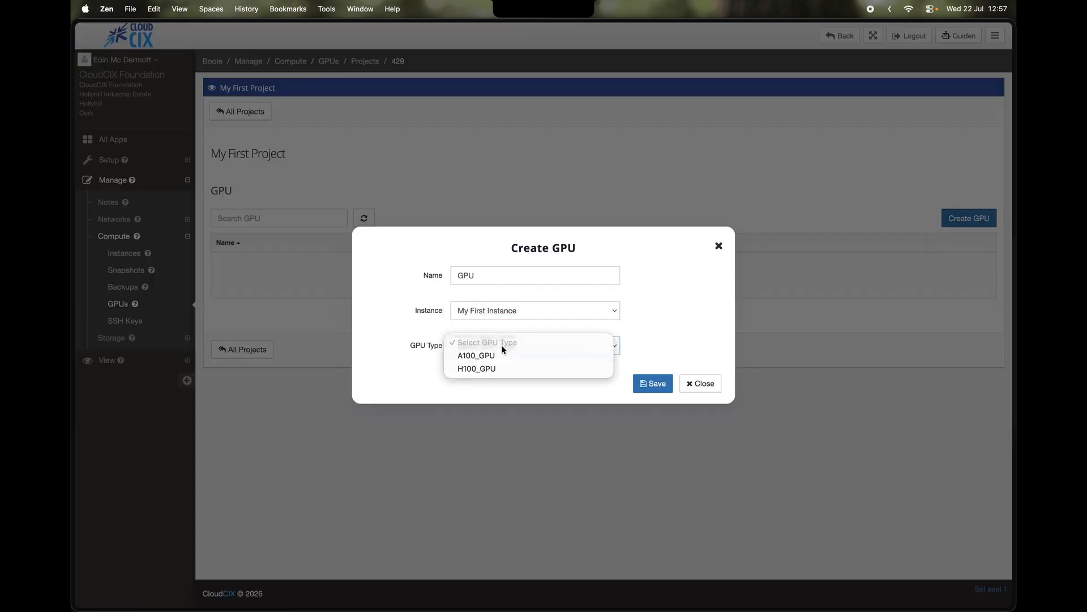
left_click(473, 357)
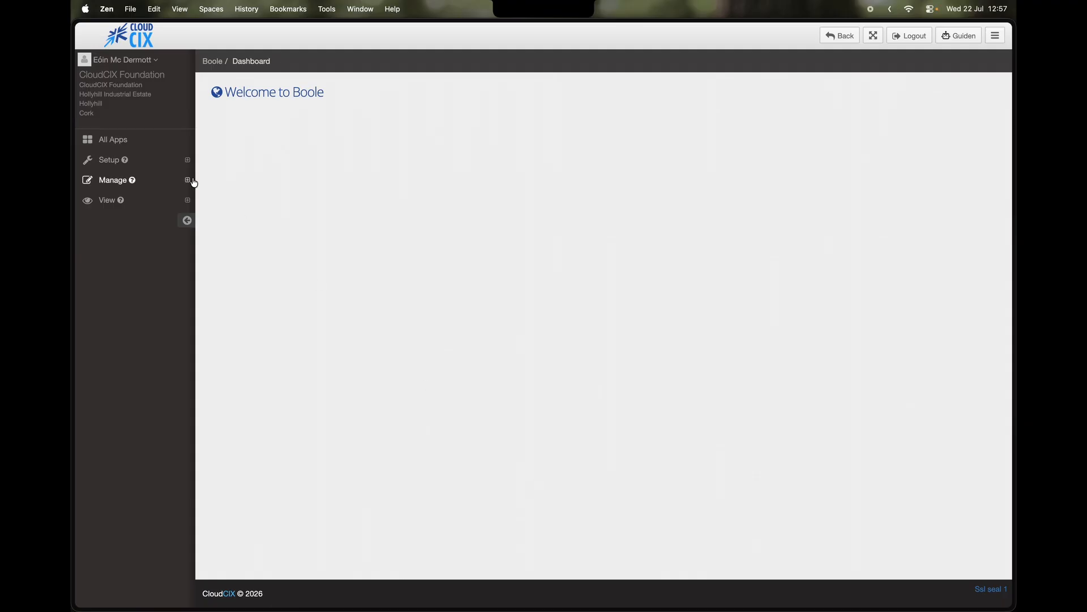
- Begin an LXD snapshot in My First Project via Compute > Snapshots, naming it Snapshot 1
left_click(188, 180)
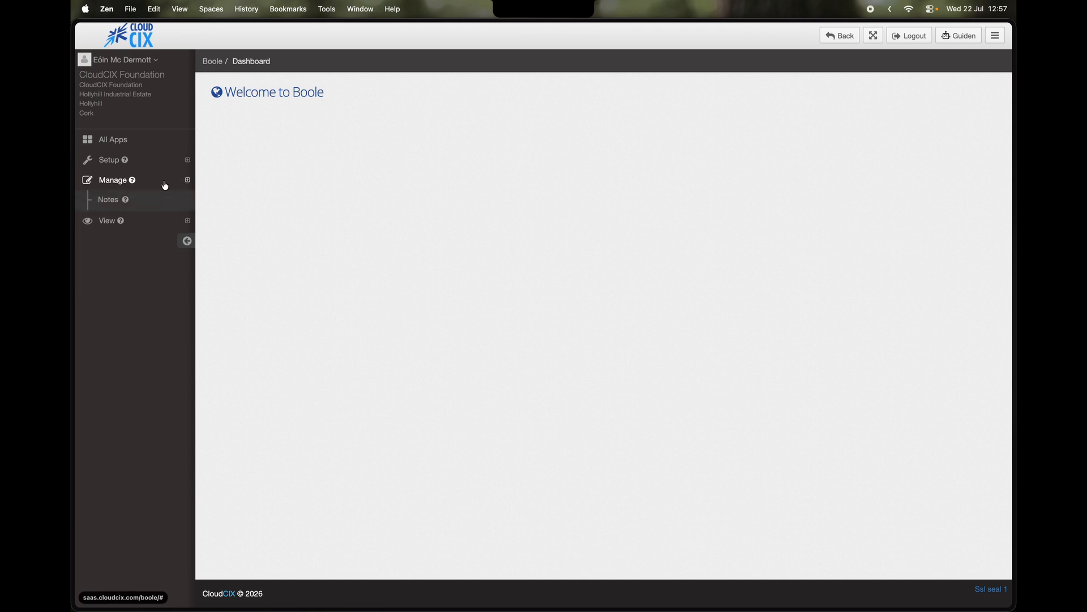
left_click(154, 238)
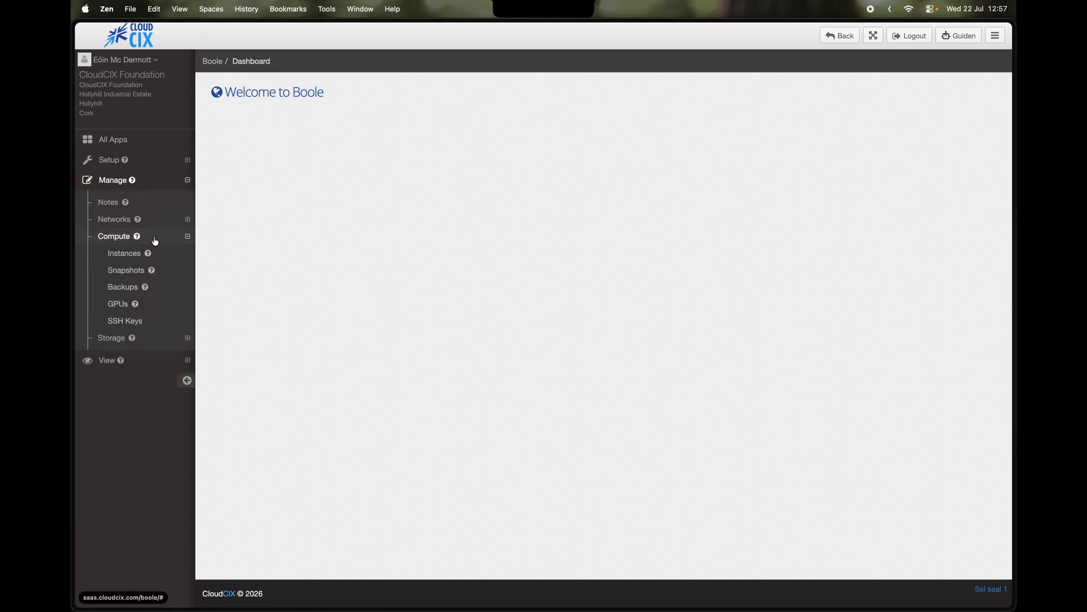
left_click(131, 277)
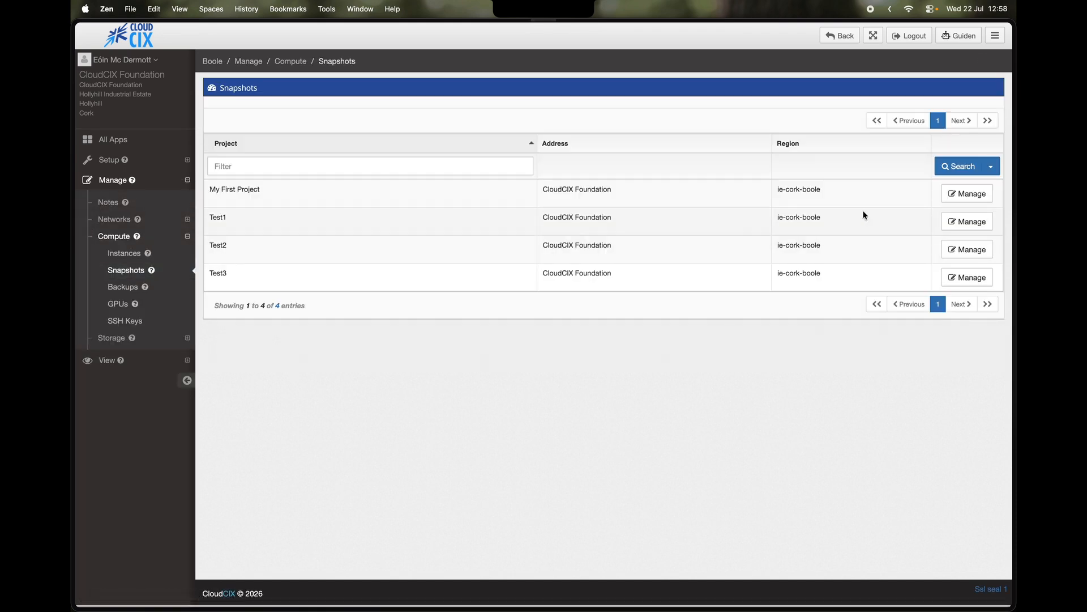
left_click(971, 196)
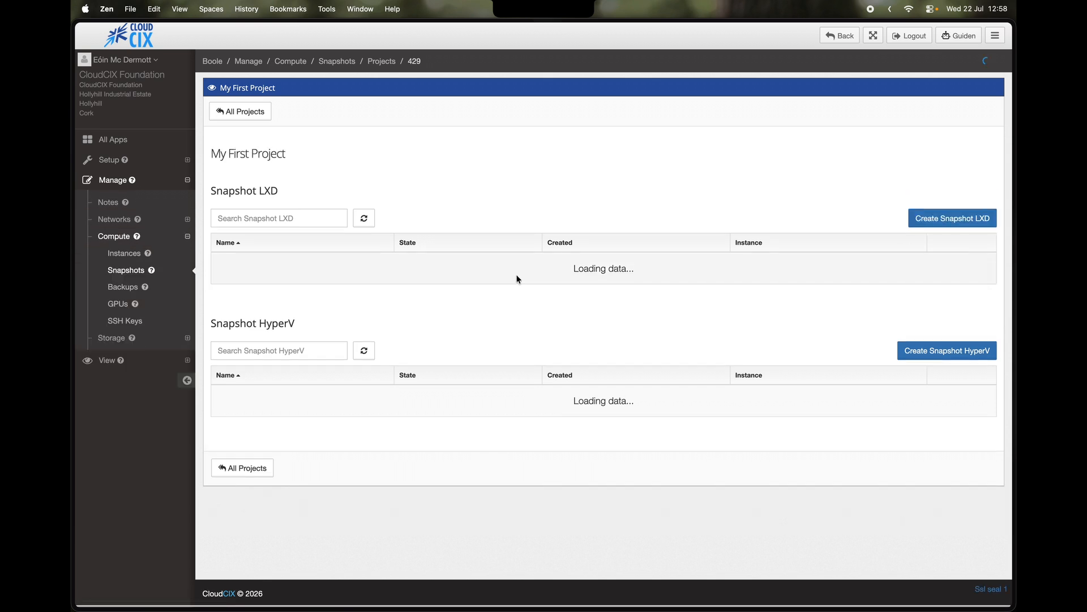
left_click(964, 221)
left_click(449, 298)
left_click_drag(449, 297, 329, 297)
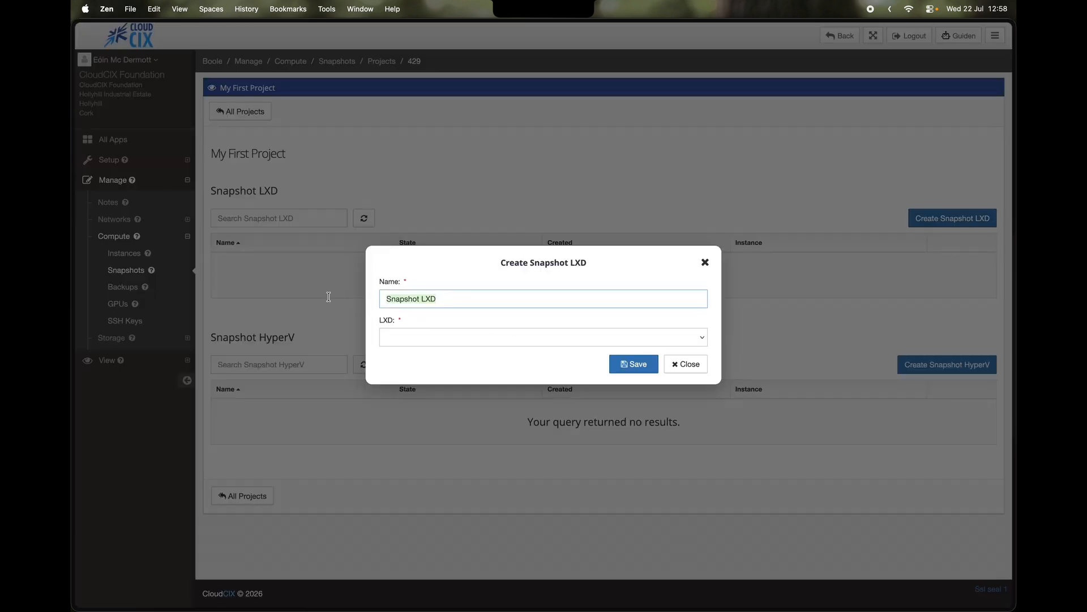
type("Sna")
- Snapshot My First Instance, save, and confirm reverting the instance to Snapshot 1
left_click(407, 332)
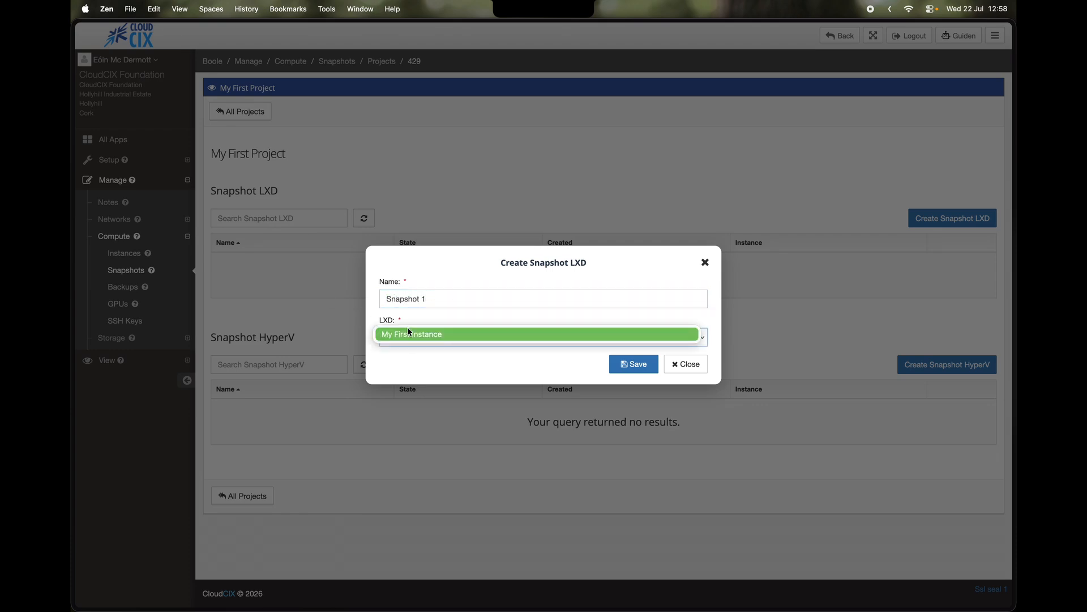
left_click(409, 334)
left_click(633, 365)
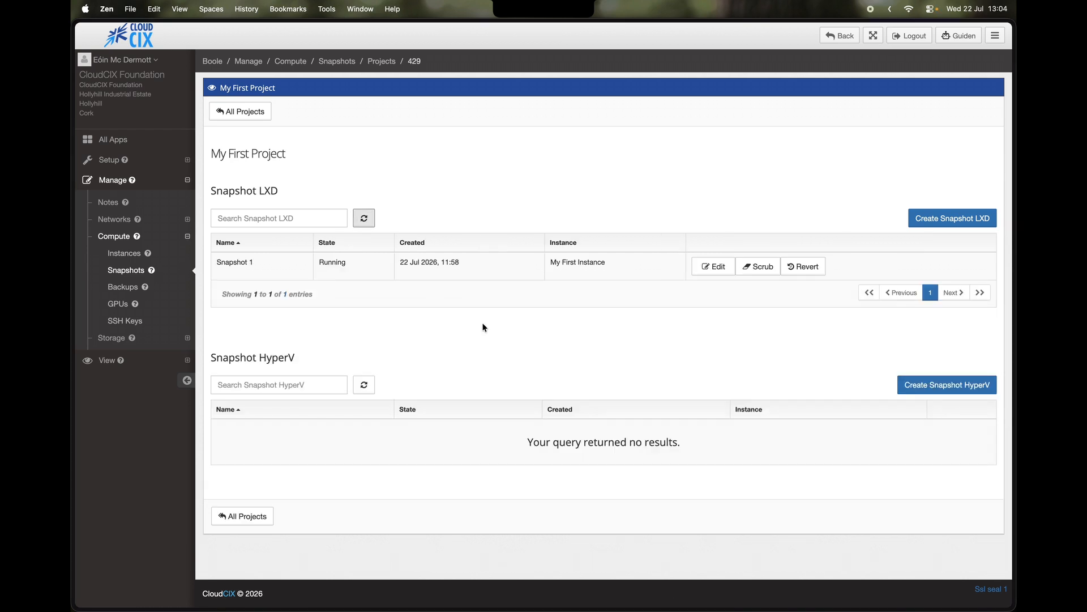
left_click(809, 268)
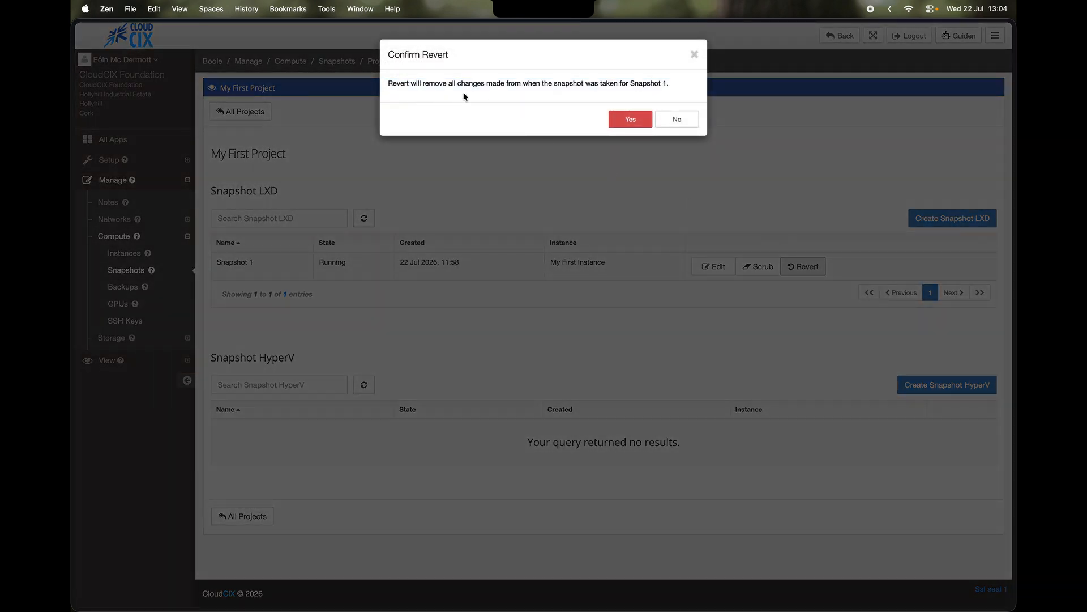
left_click(638, 124)
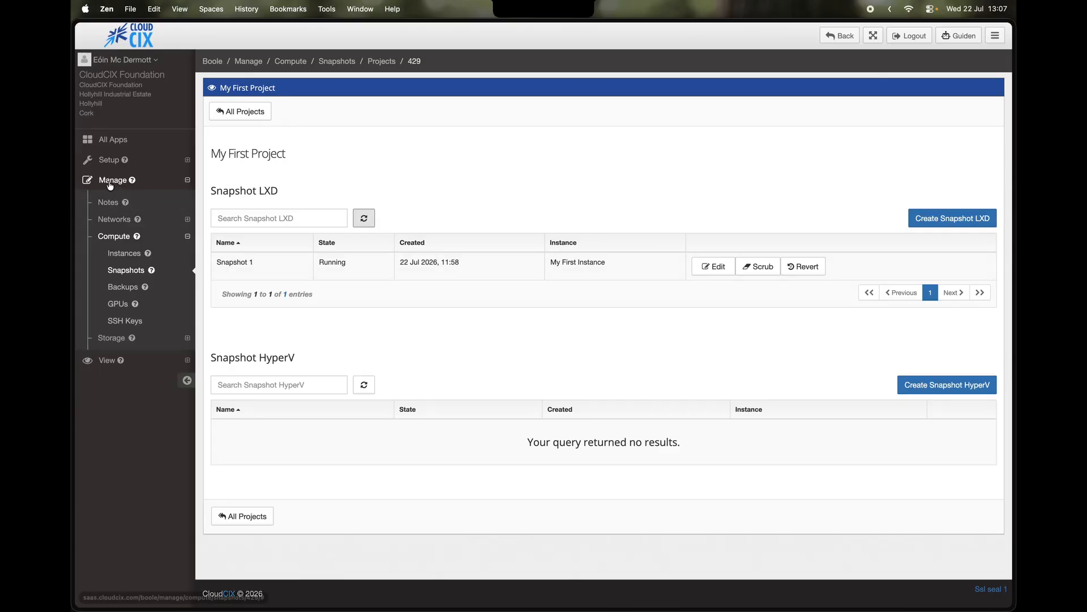
- Under Compute > Backups, save an LXD backup 'My First Backup' of My First Instance
left_click(124, 287)
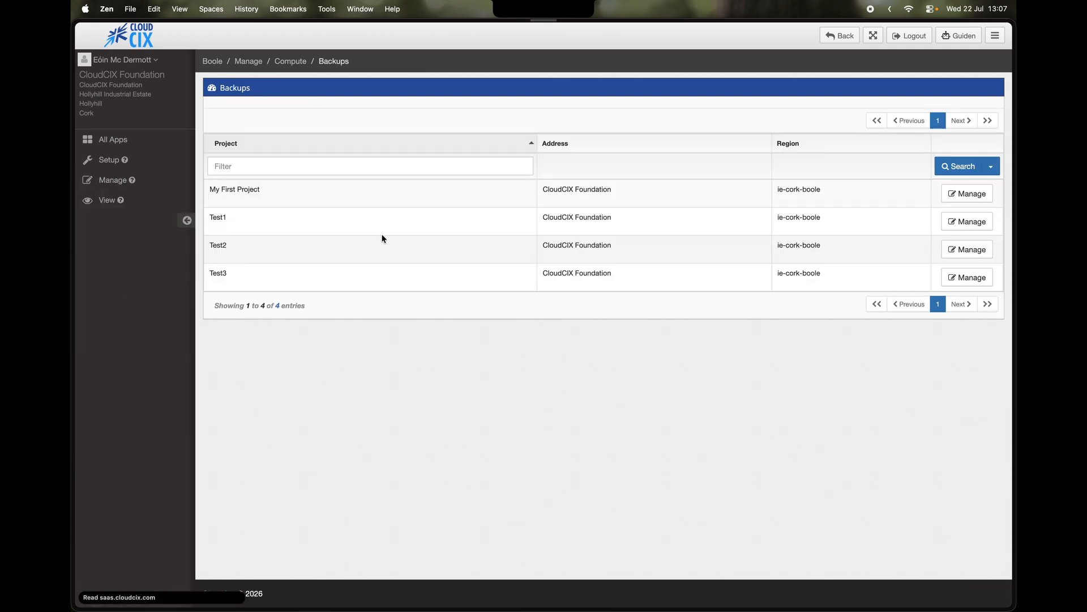
left_click(957, 195)
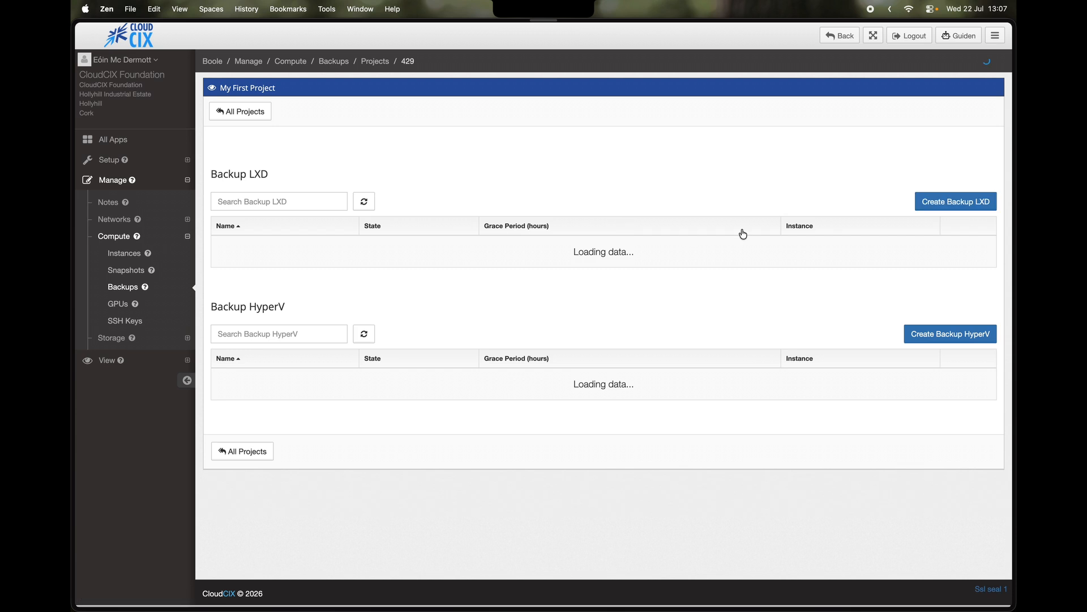
left_click(943, 221)
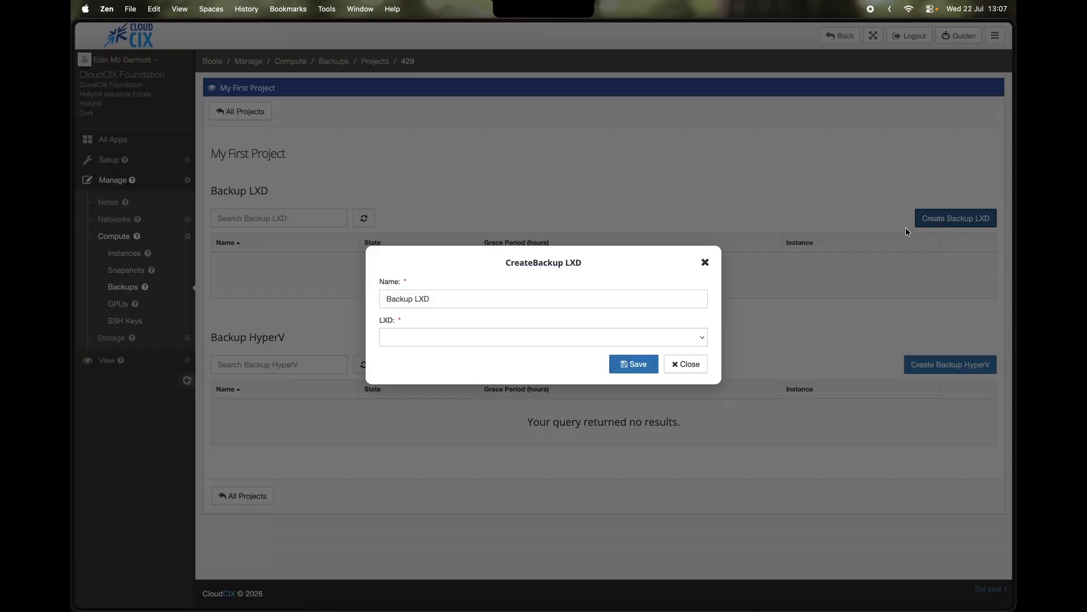
left_click(483, 338)
left_click(482, 335)
left_click_drag(455, 298, 345, 299)
type("My First Backup")
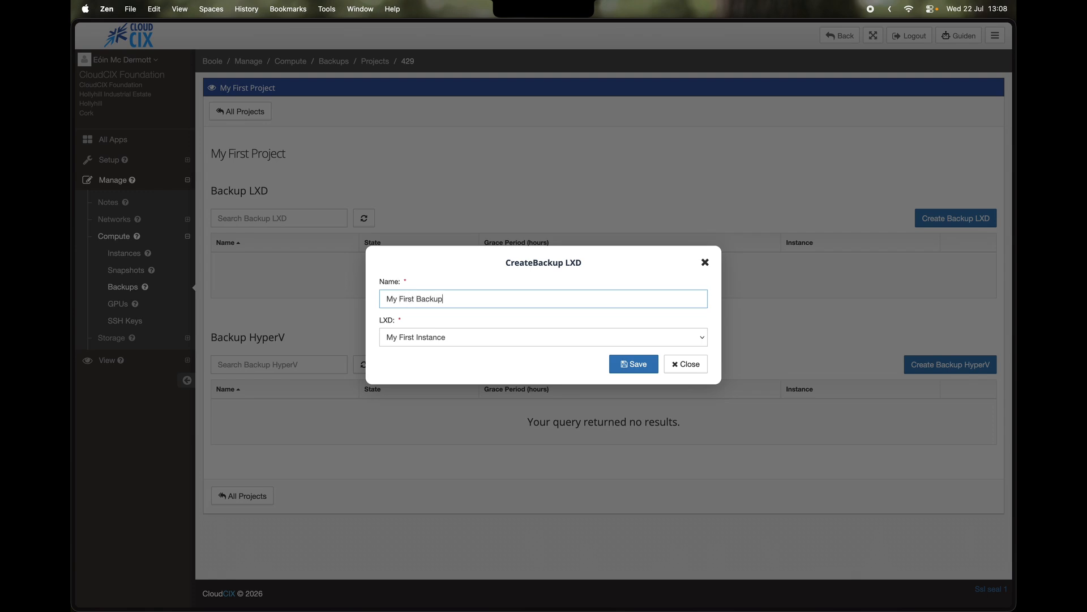
left_click(629, 365)
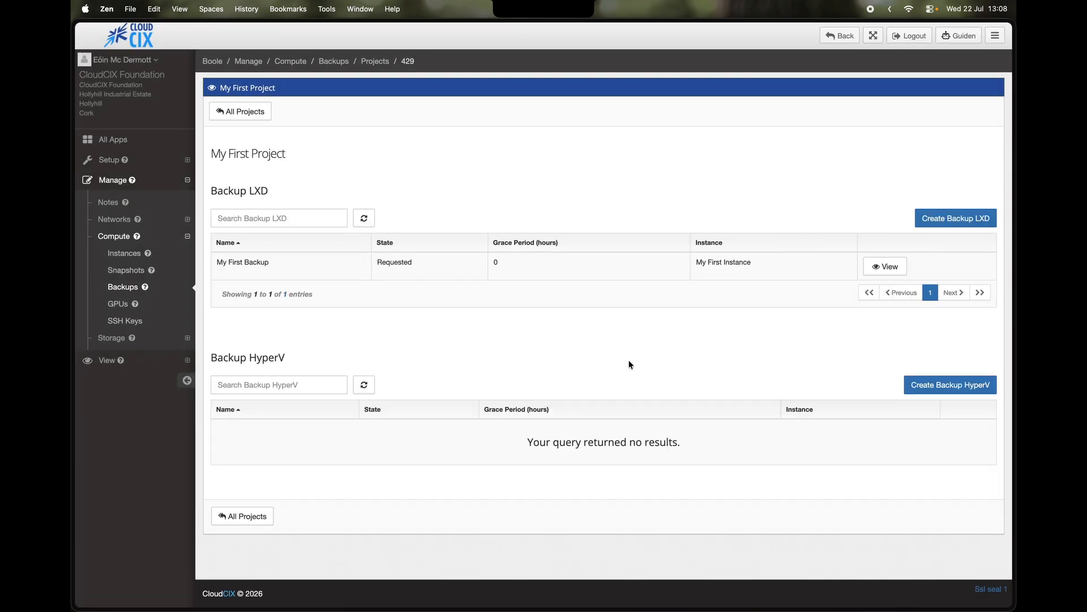